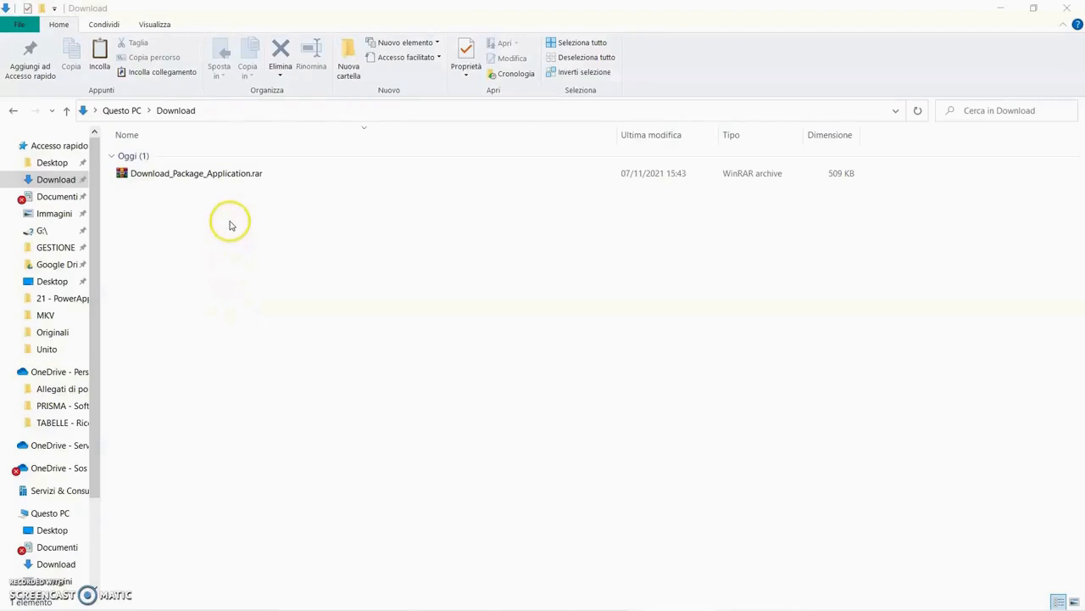
Copy Download_Package_Application.rar from the Download folder into the Service desk folder on the desktop.
left_click(218, 175)
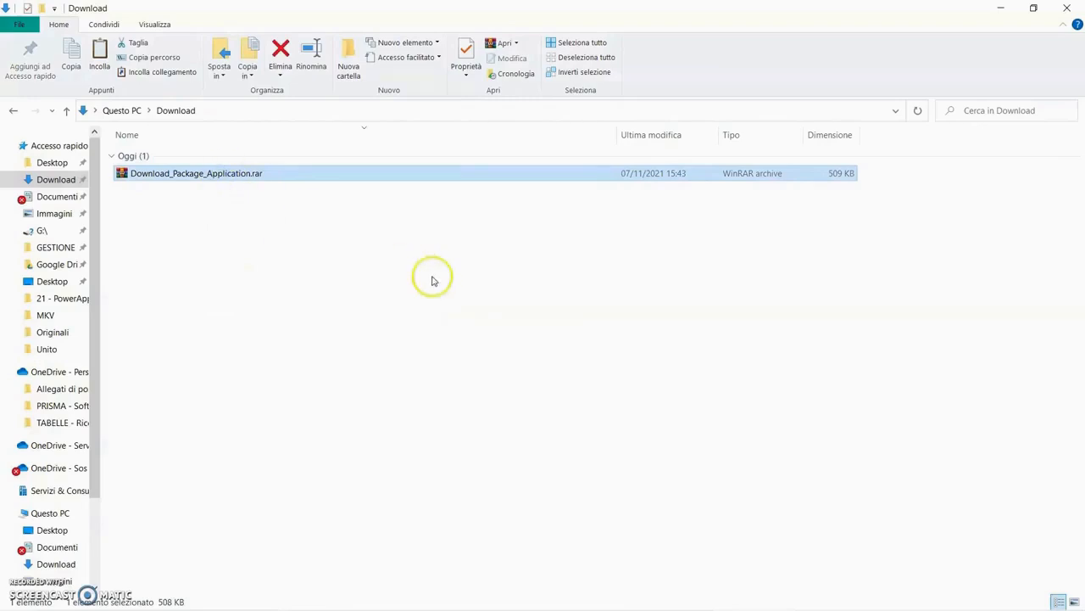
left_click(1067, 8)
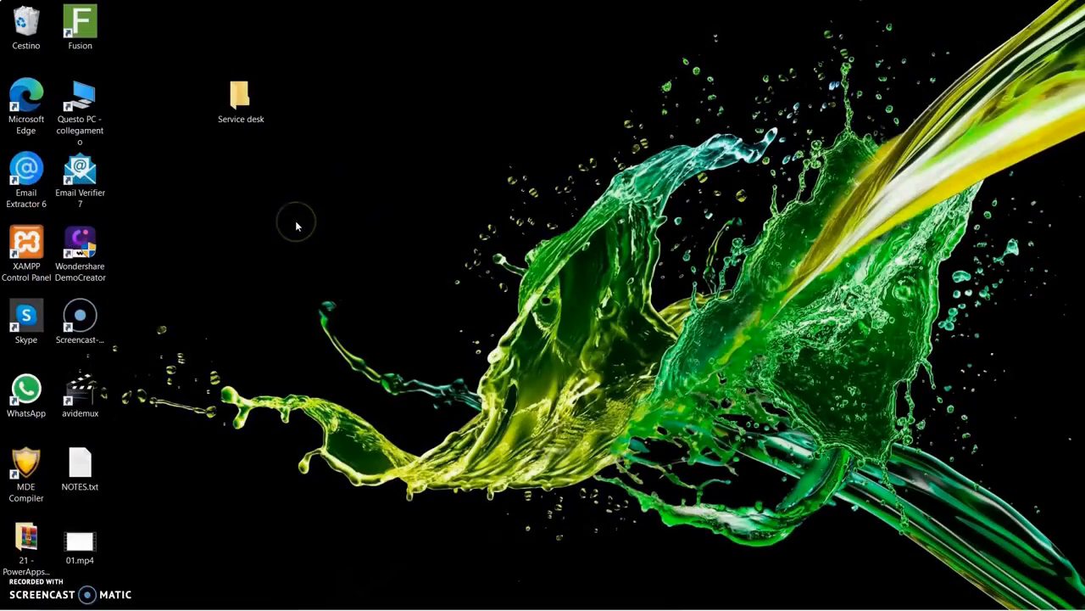
double_click(239, 97)
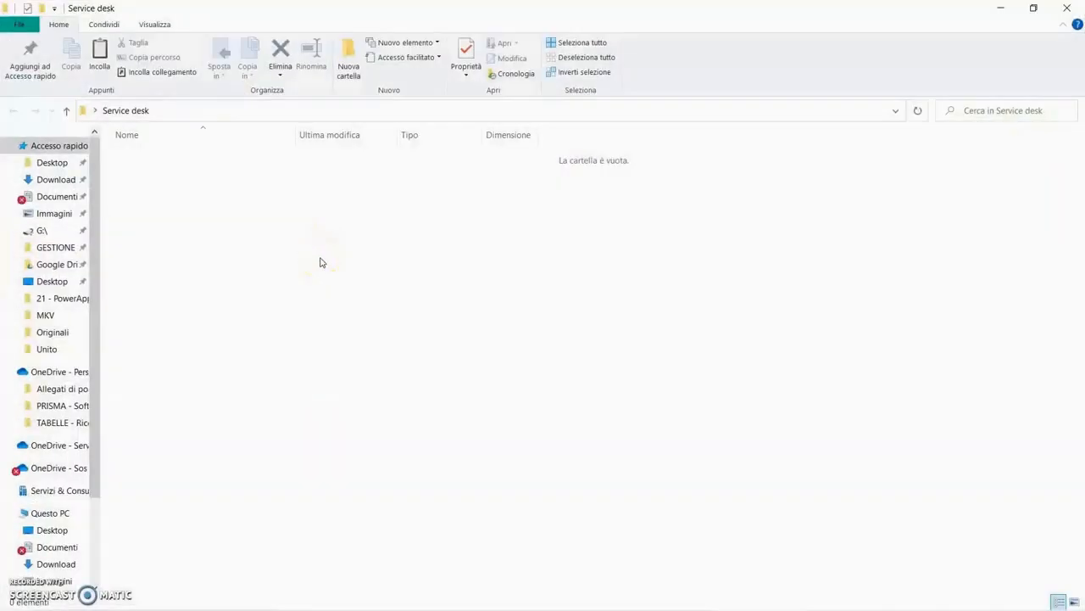
key("ctrl+v")
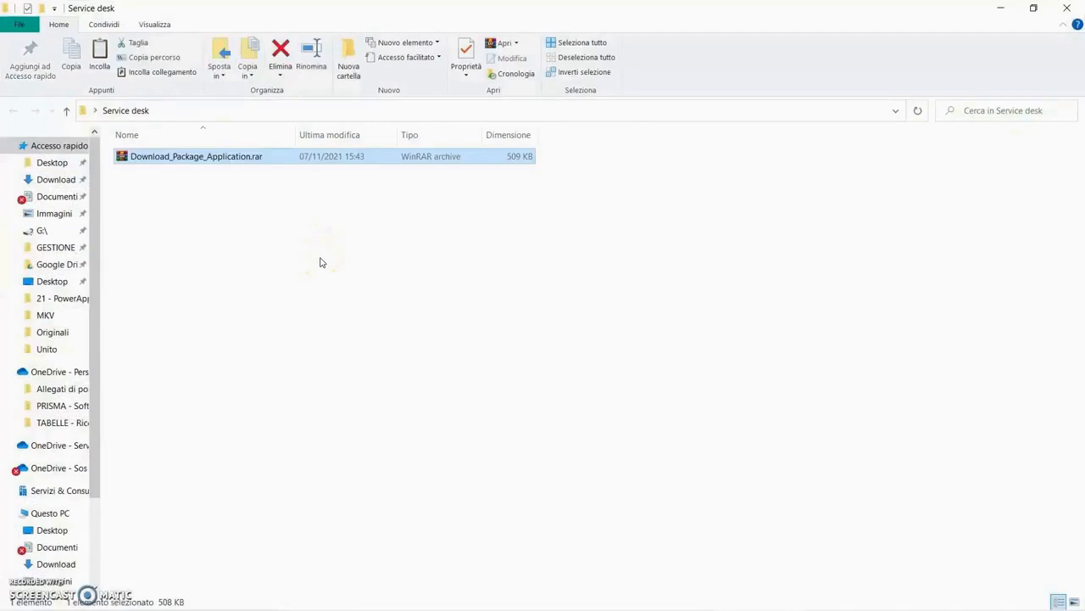
left_click(319, 261)
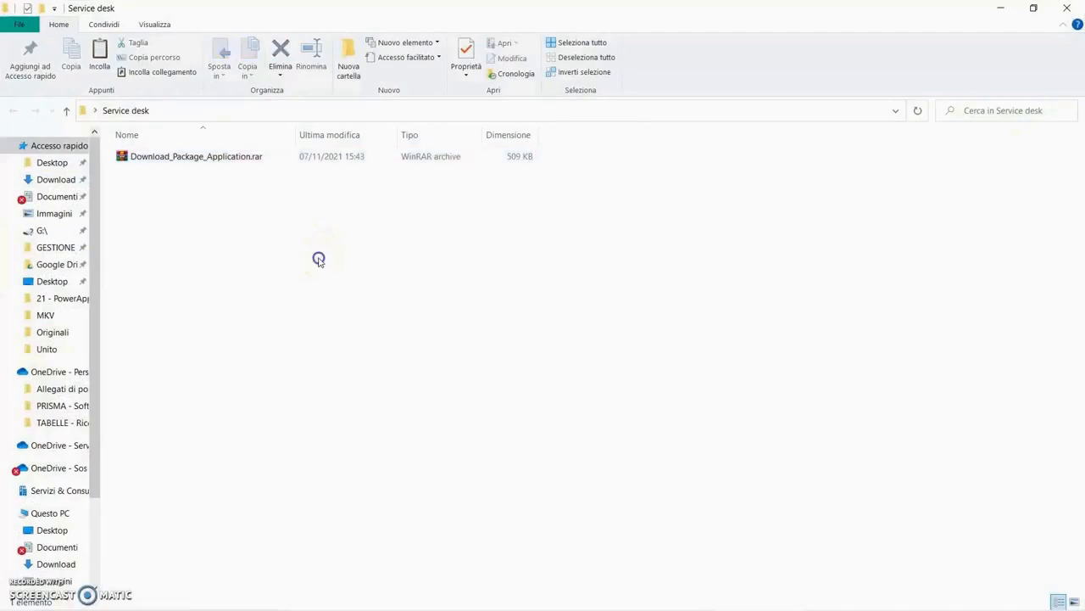
Extract Download_Package_Application.rar into the Service desk folder and open the extracted Download_Package_Application folder.
right_click(225, 163)
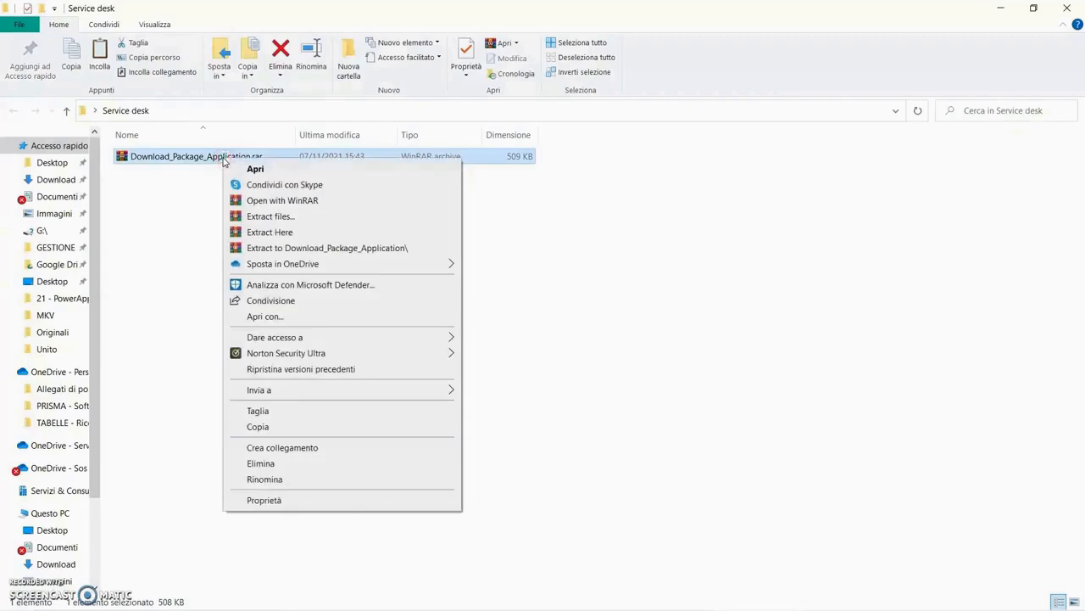
left_click(285, 233)
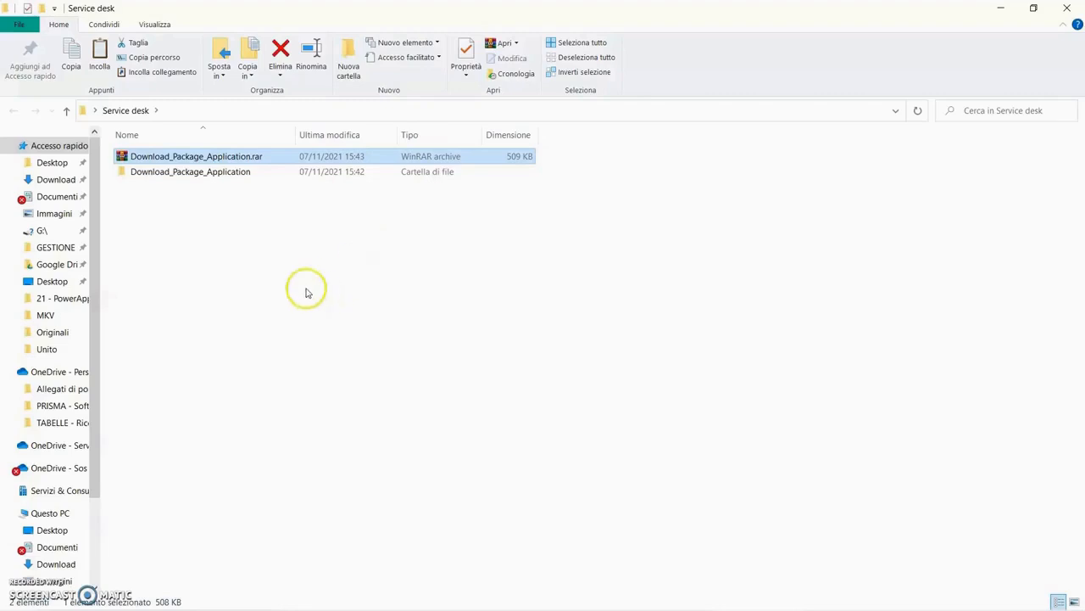
double_click(217, 171)
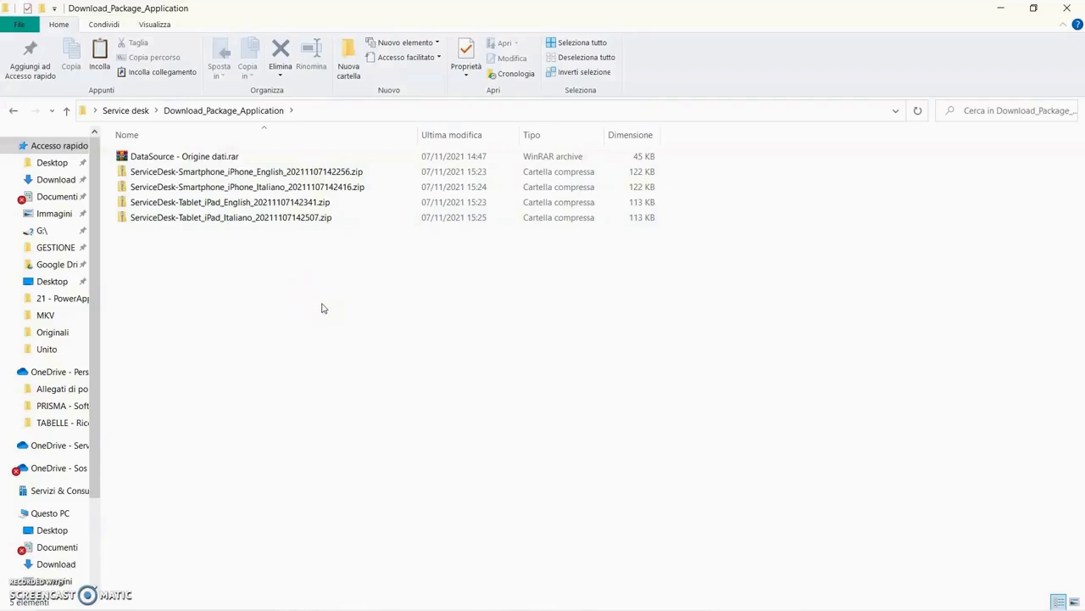
Extract the DataSource - Origine dati.rar archive in place and select the extracted PowerApps folder.
left_click(183, 157)
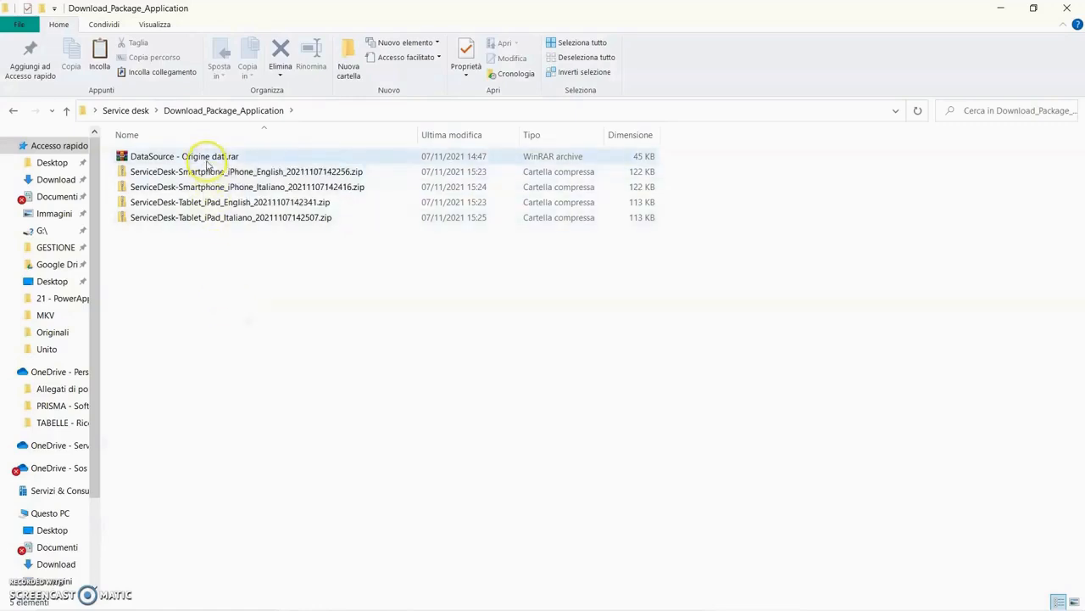
right_click(206, 159)
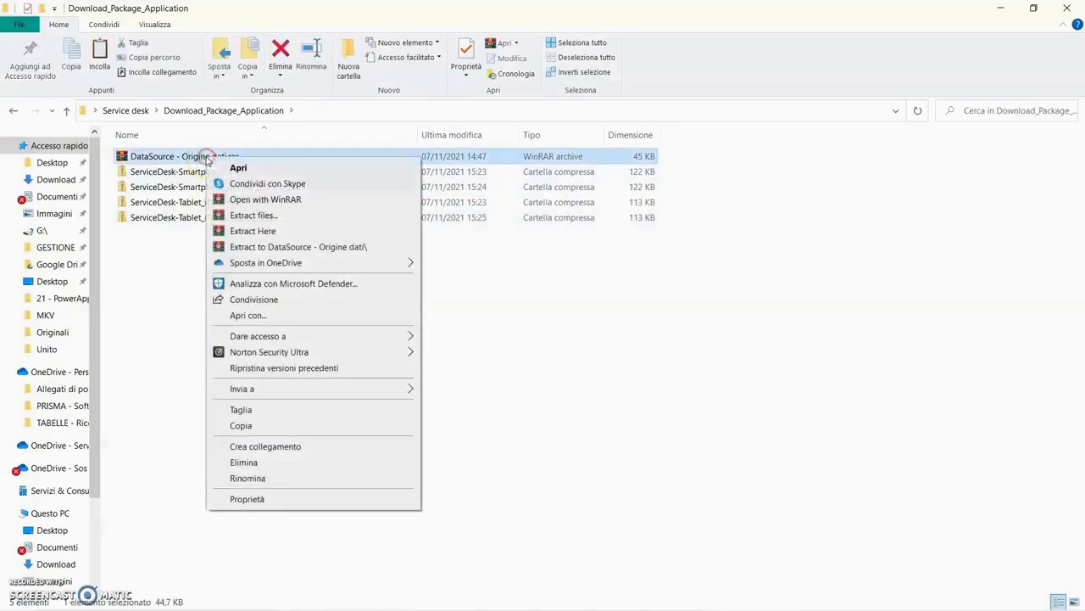
left_click(252, 230)
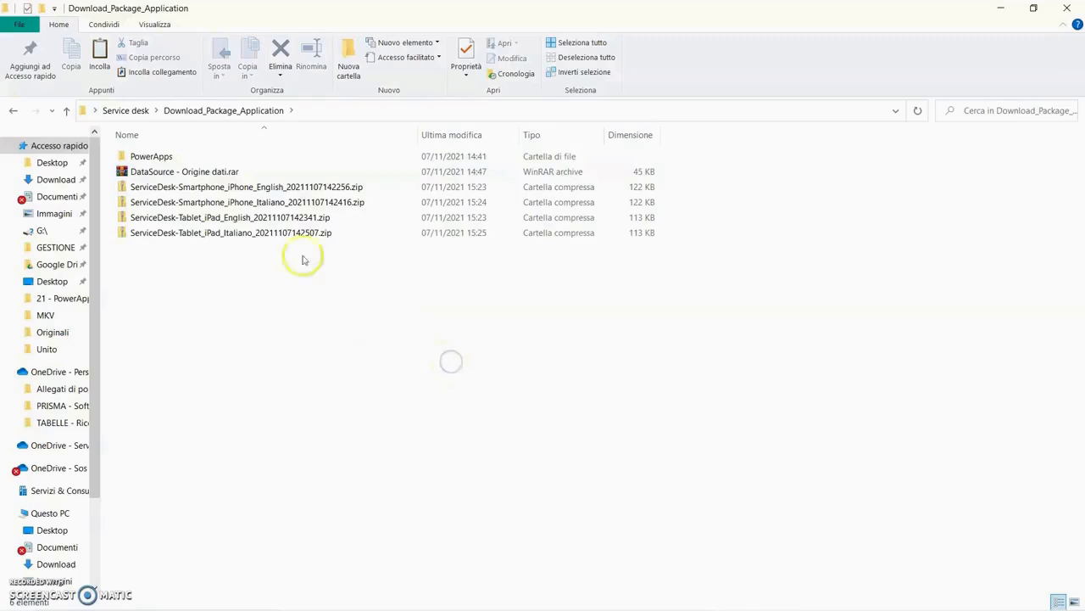
left_click(173, 159)
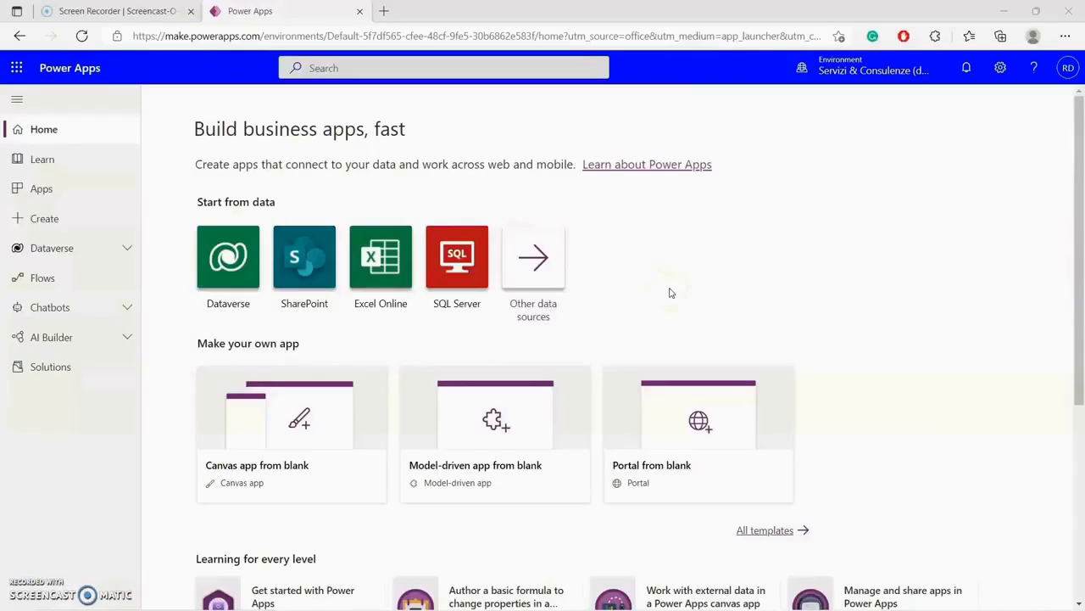
Switch to OneDrive and upload the PowerApps folder from Desktop > Service desk > Download_Package_Application to My files.
left_click(18, 68)
left_click(149, 157)
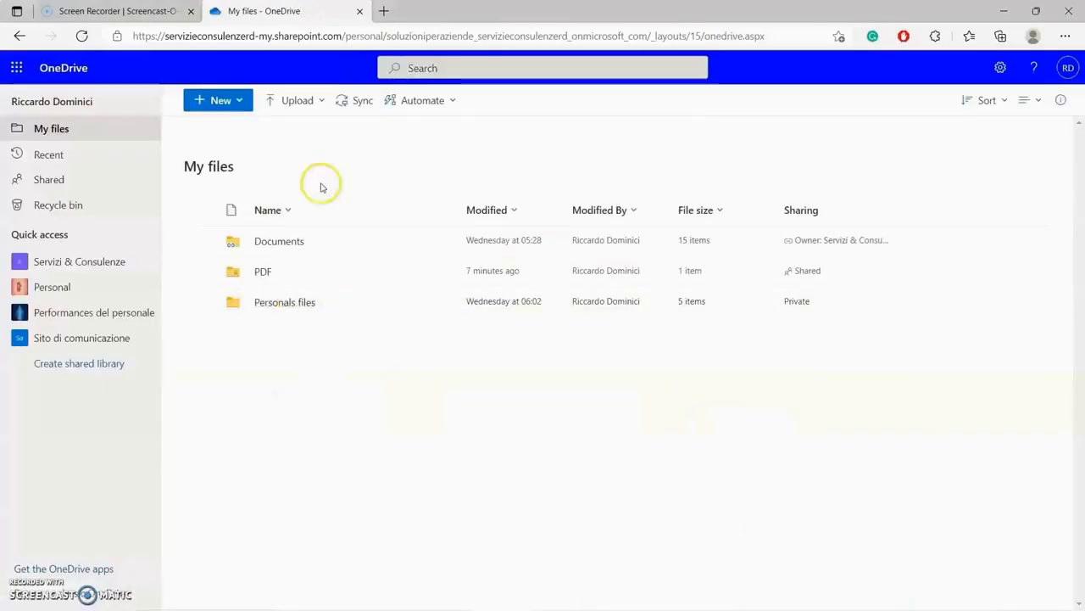
left_click(317, 104)
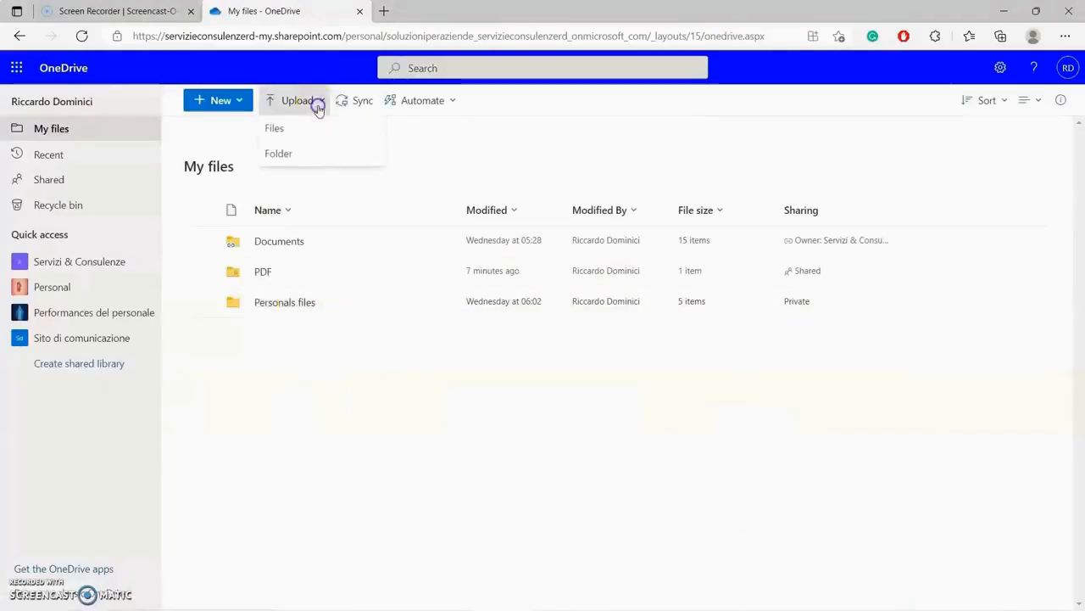
left_click(280, 153)
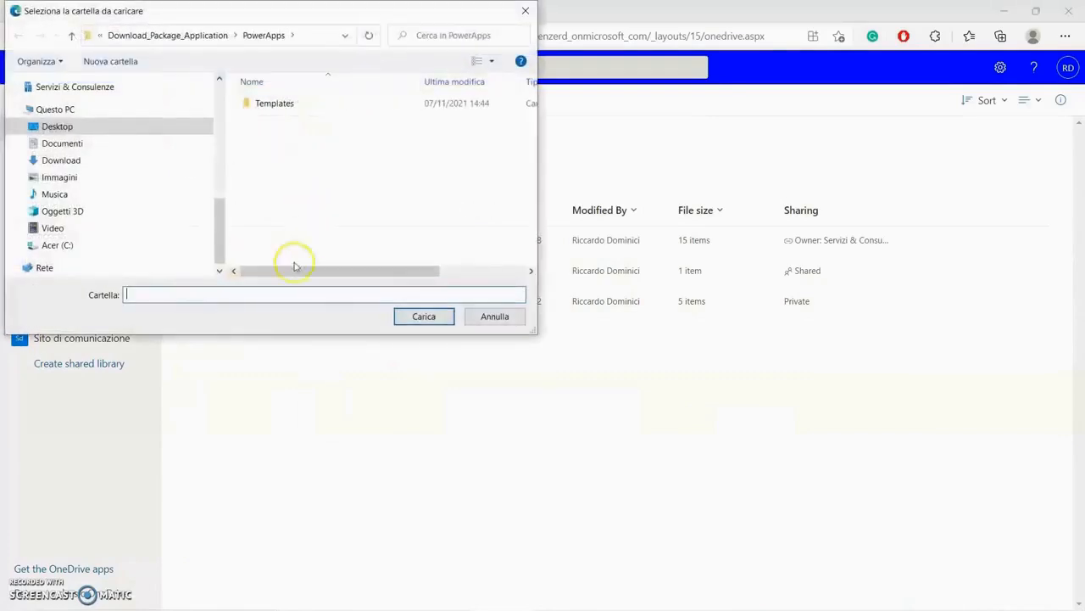
left_click(79, 127)
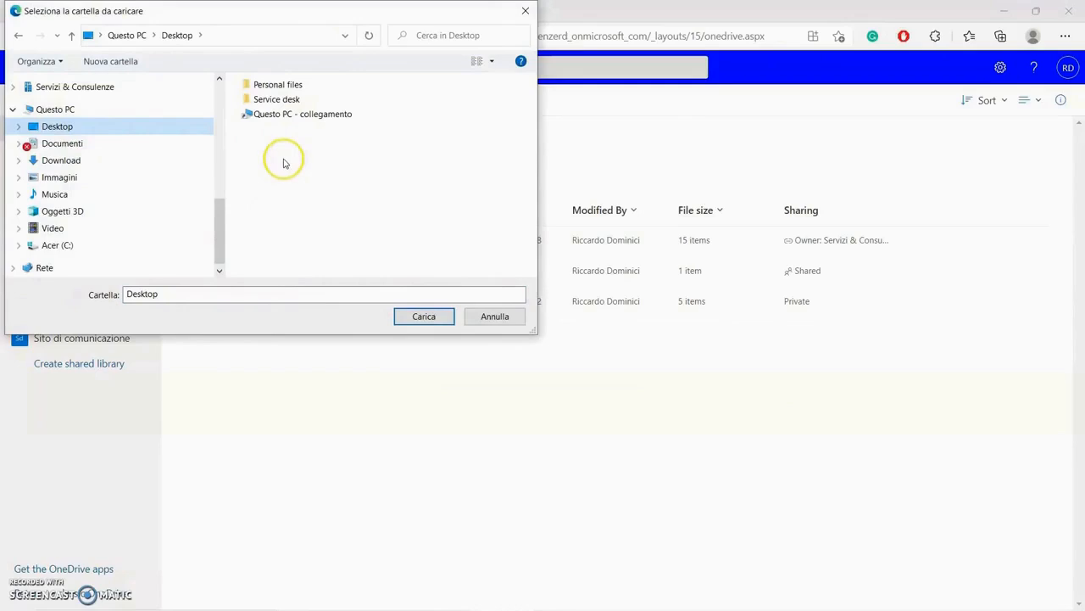
double_click(277, 101)
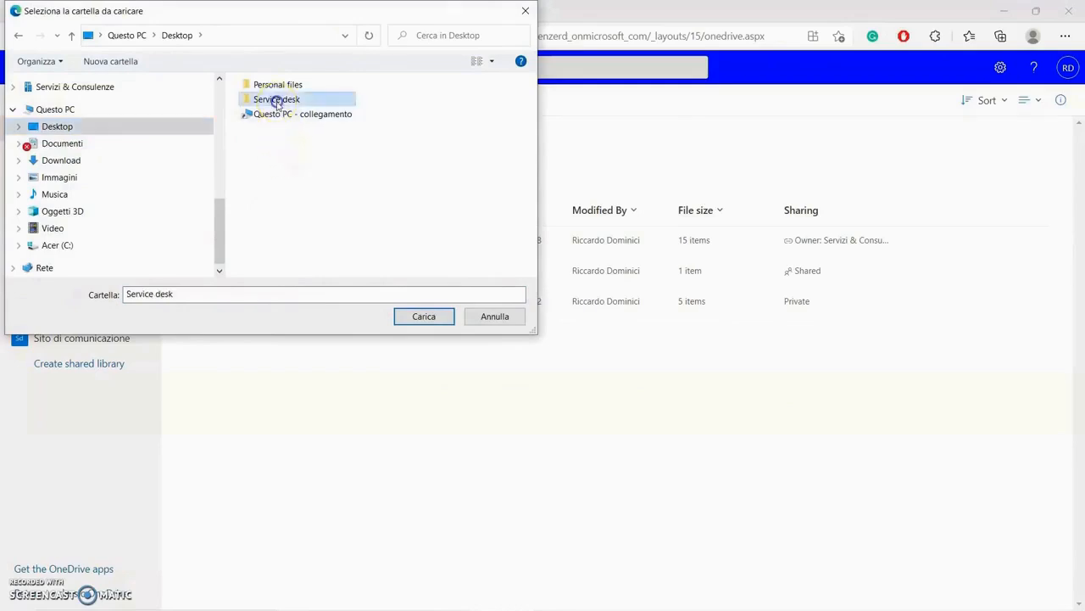
double_click(302, 105)
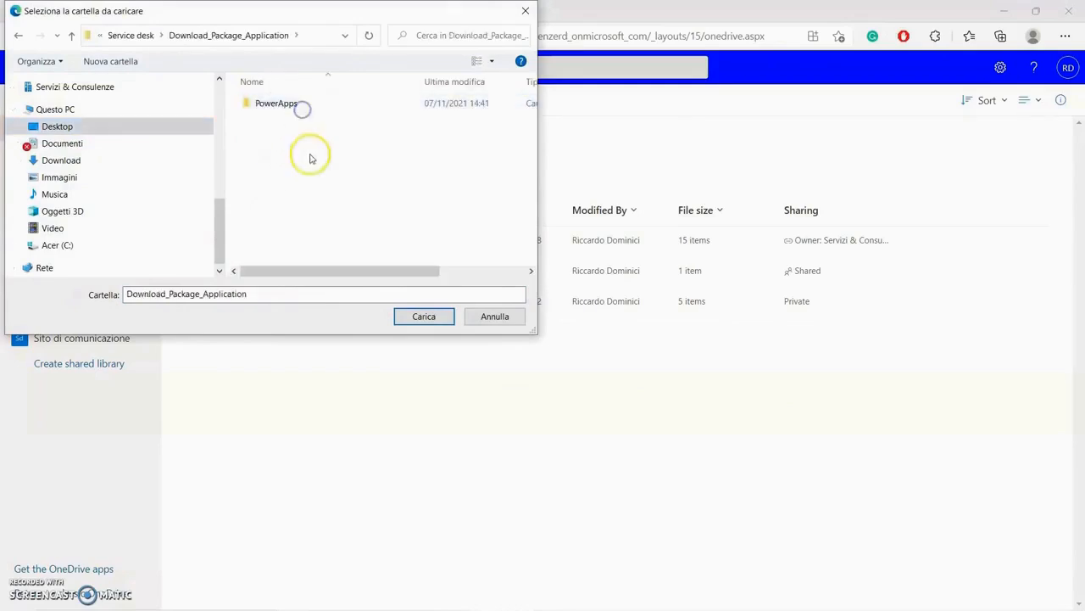
left_click(277, 105)
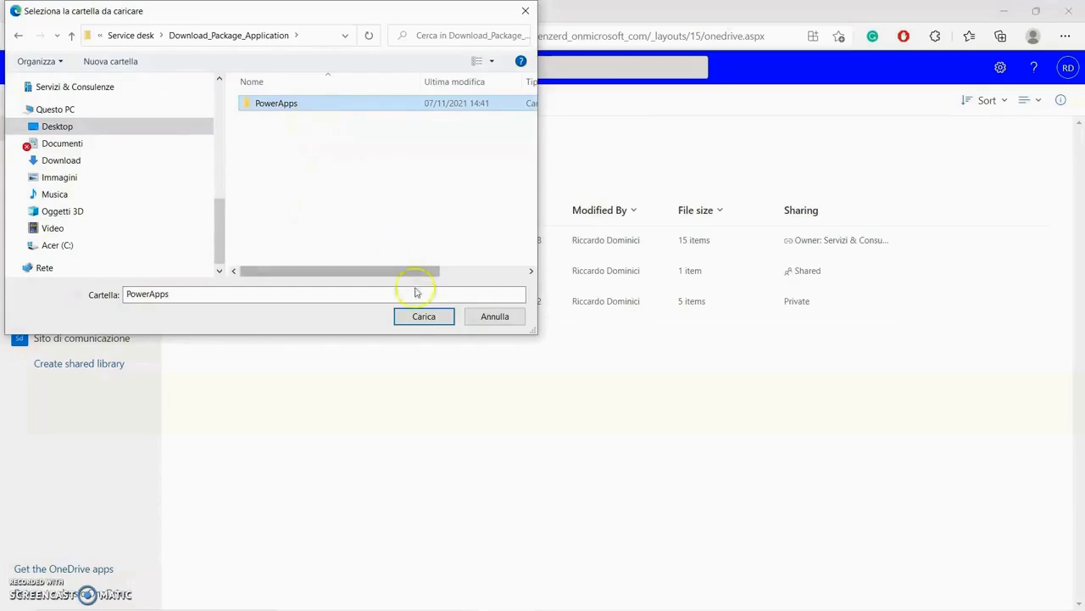
left_click(427, 318)
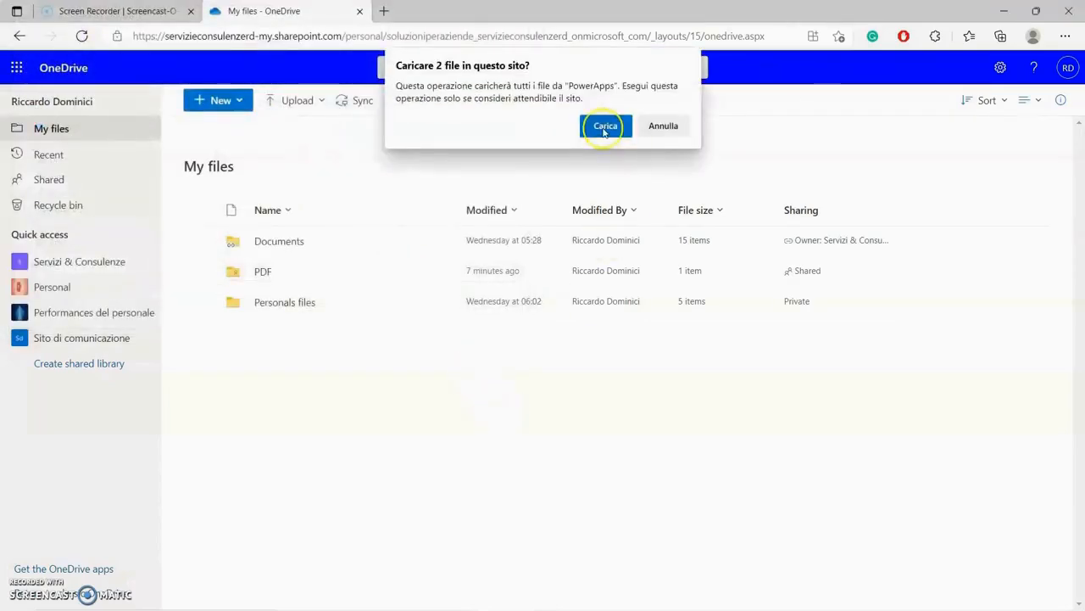
left_click(604, 130)
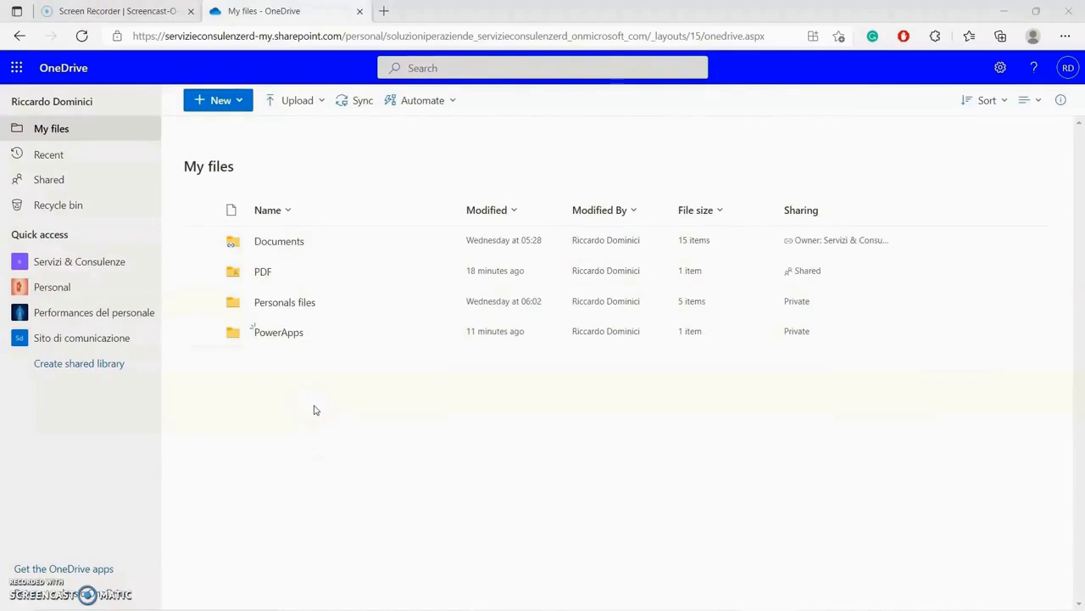
Switch to Power Apps and upload ServiceDesk-Tablet_iPad_English_20211107142341.zip as the canvas app package to import.
left_click(17, 75)
left_click(152, 501)
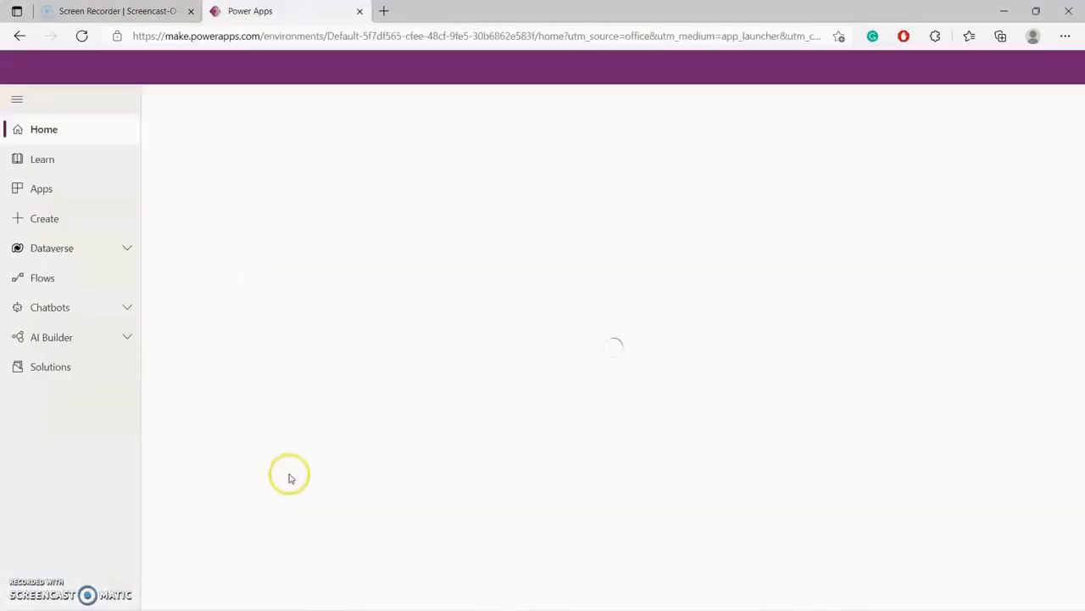
left_click(57, 196)
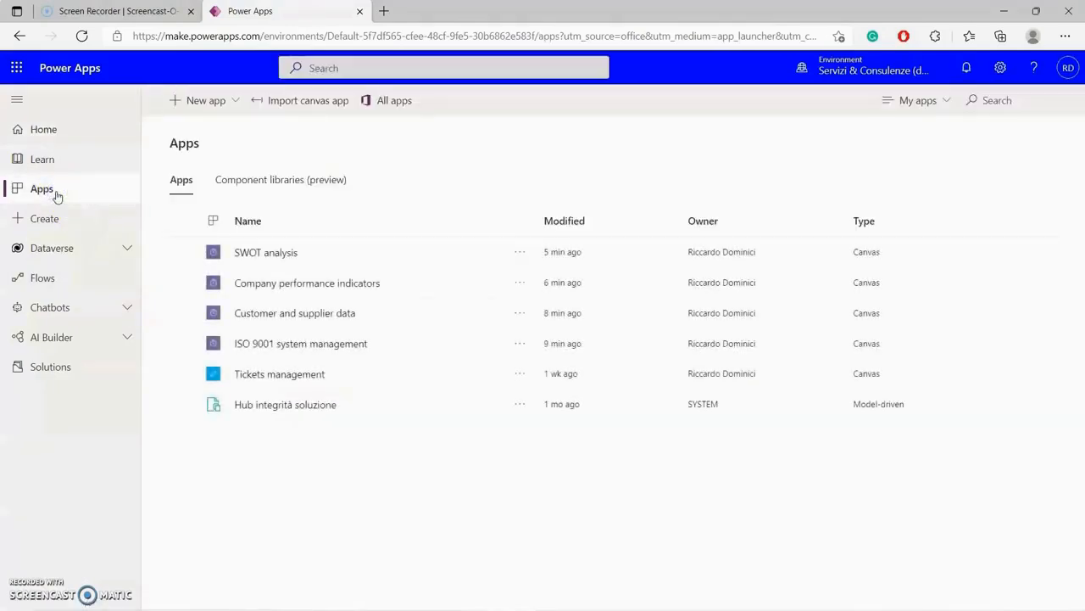
left_click(310, 103)
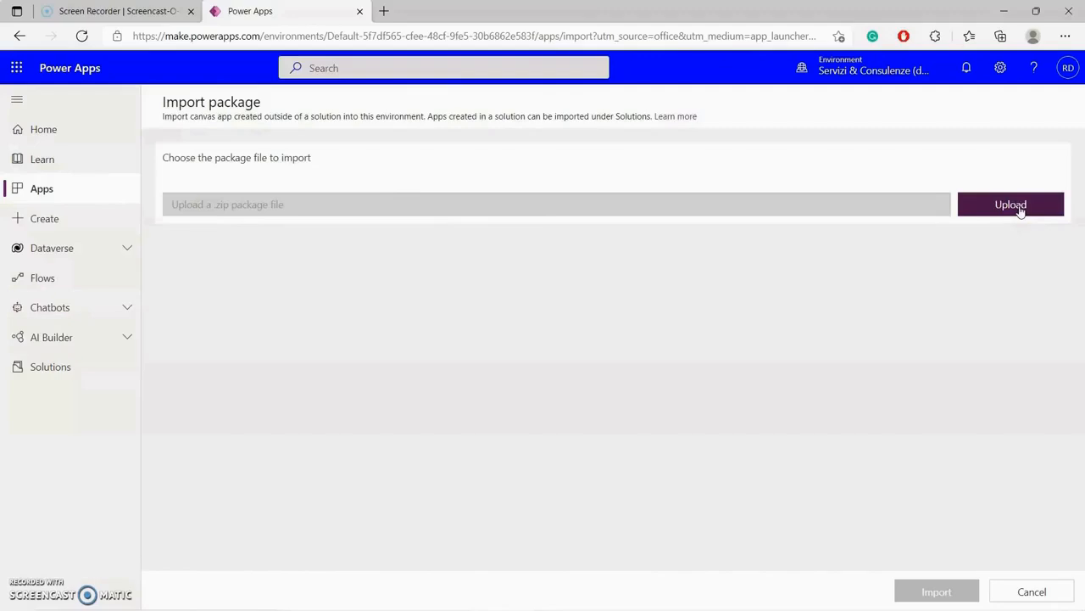
left_click(1021, 210)
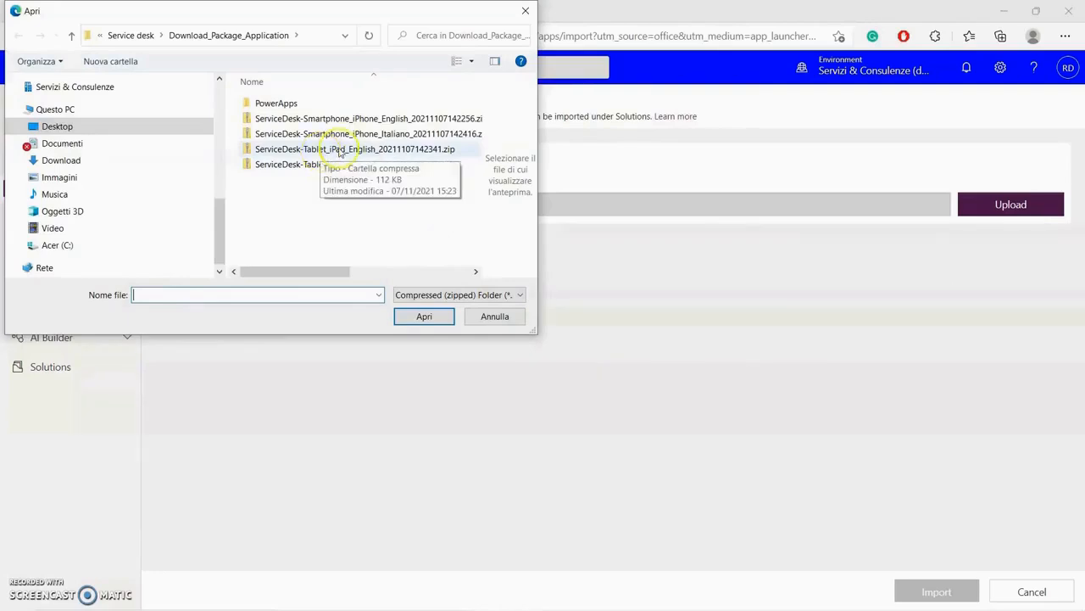
double_click(404, 150)
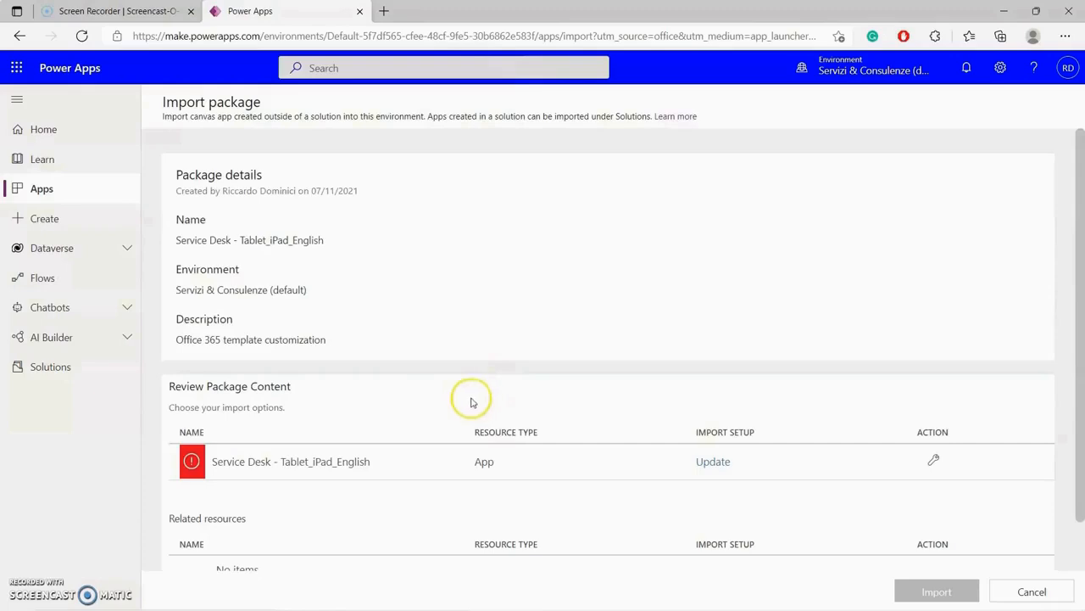
Set the app's import setup to Create as new, keeping its resource name, and import the package.
left_click(715, 463)
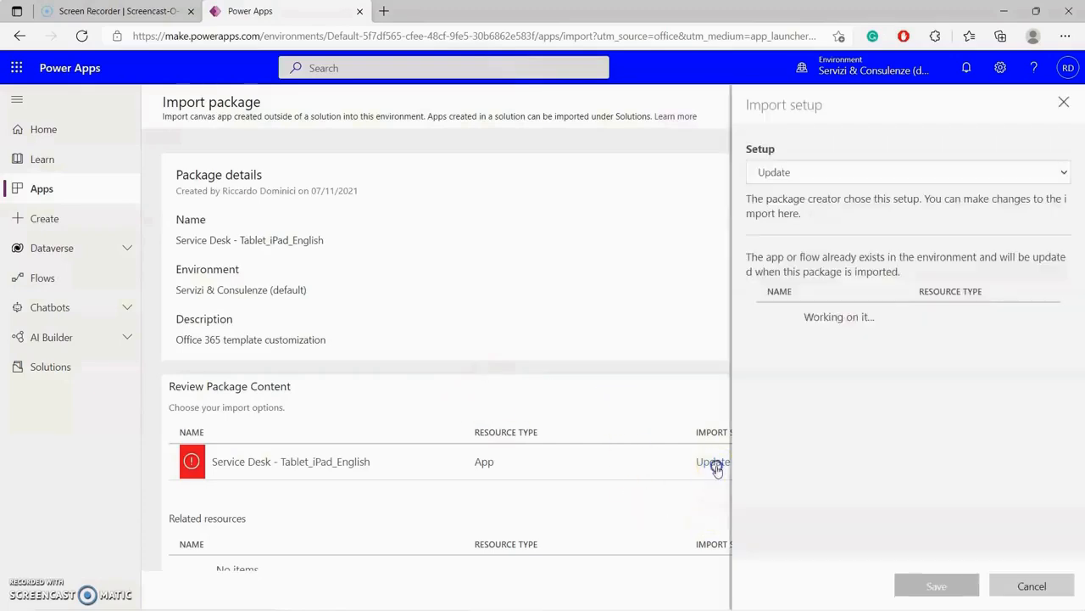
left_click(1060, 172)
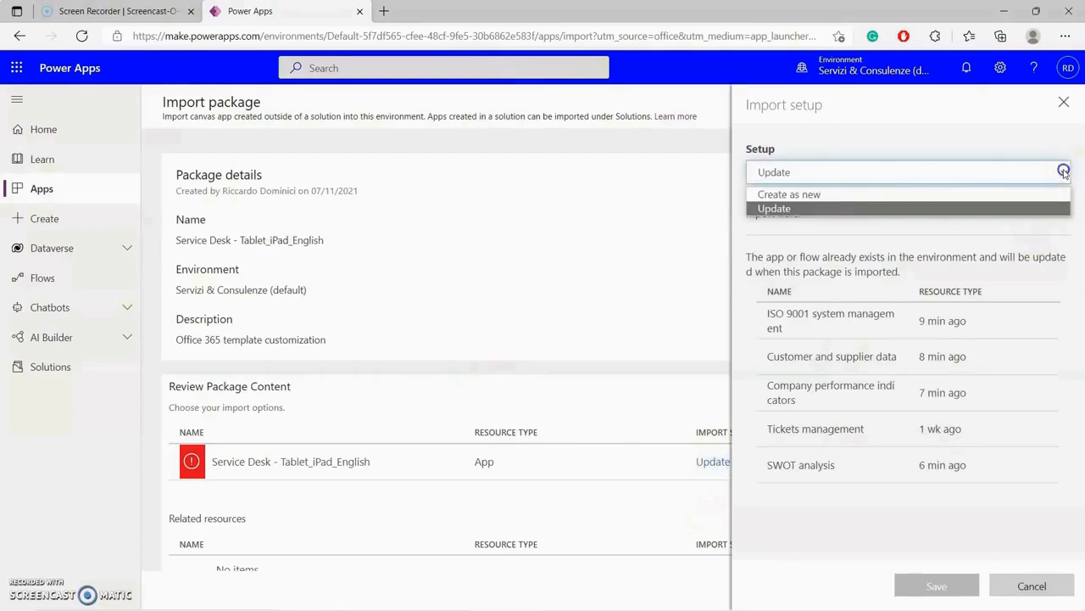
left_click(859, 195)
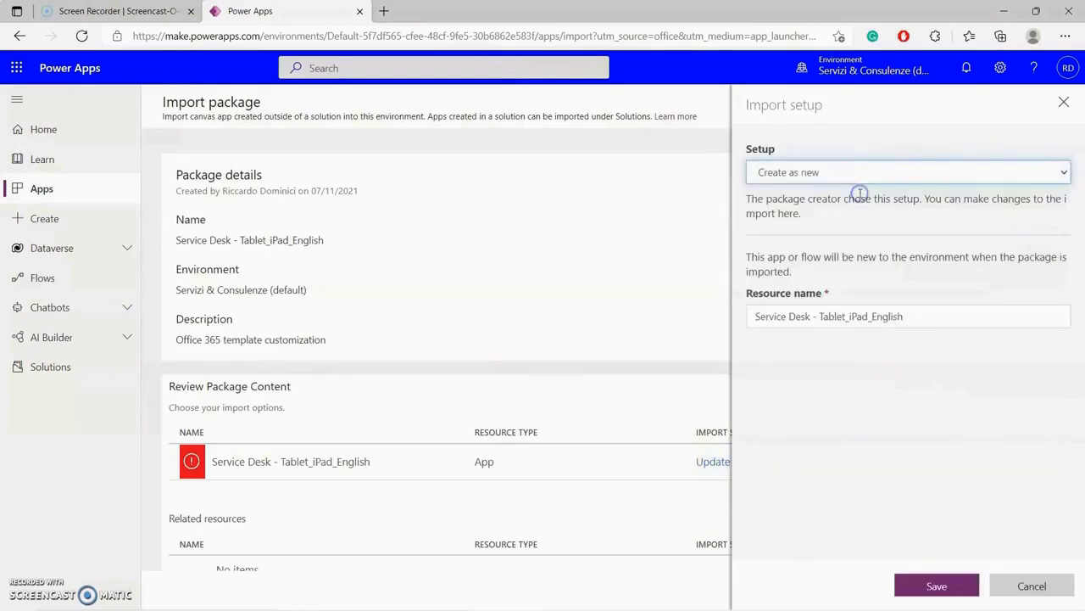
left_click(938, 586)
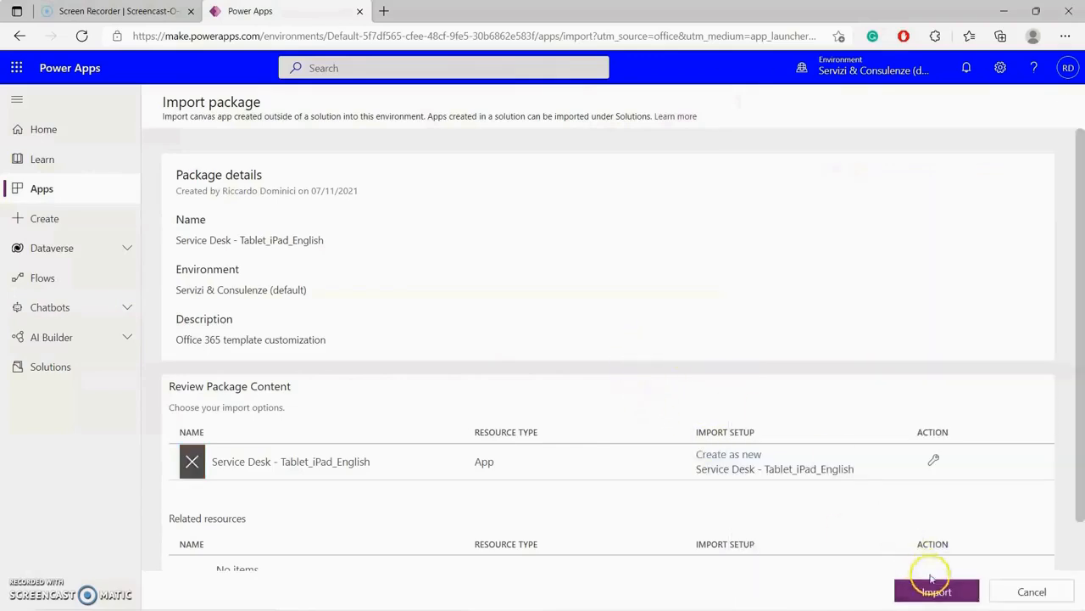
left_click(937, 593)
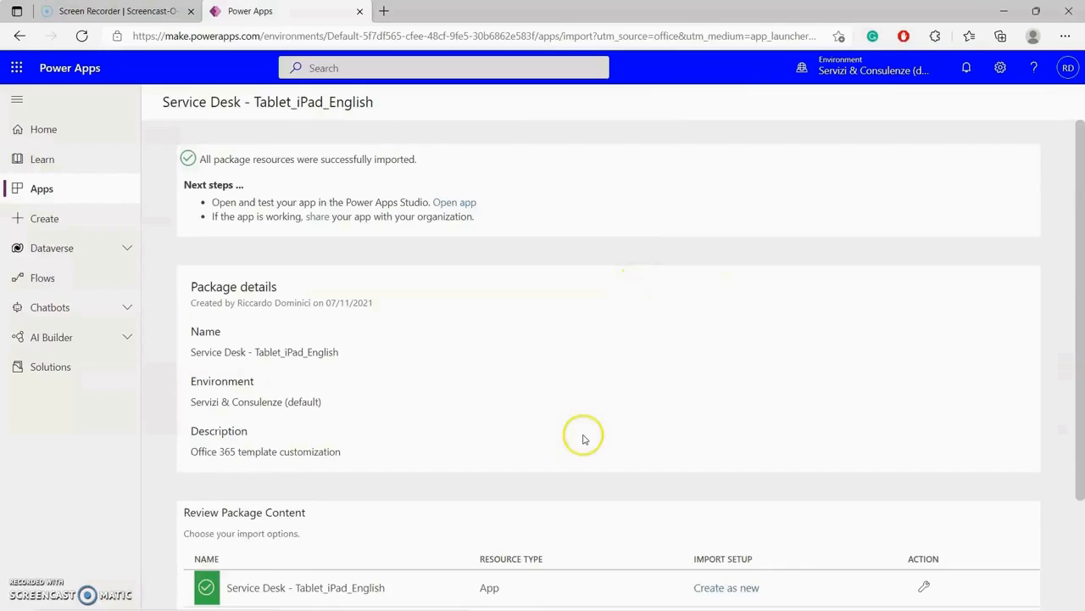
scroll(580, 406, "down", 3)
scroll(577, 405, "up", 3)
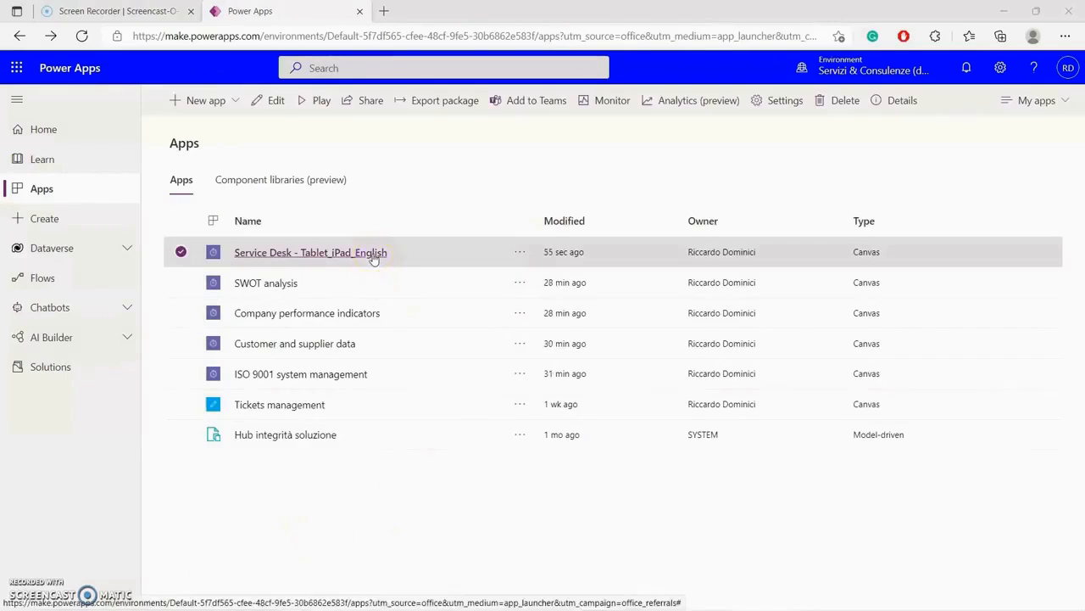
Open the imported Service Desk - Tablet_iPad_English app for editing in Power Apps Studio.
left_click(462, 260)
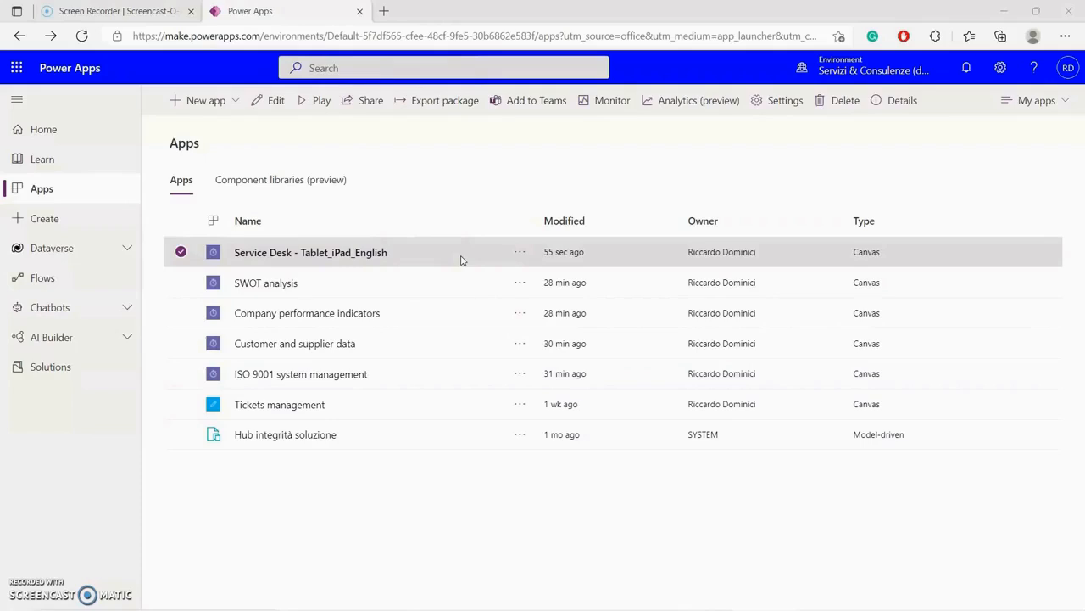
left_click(519, 253)
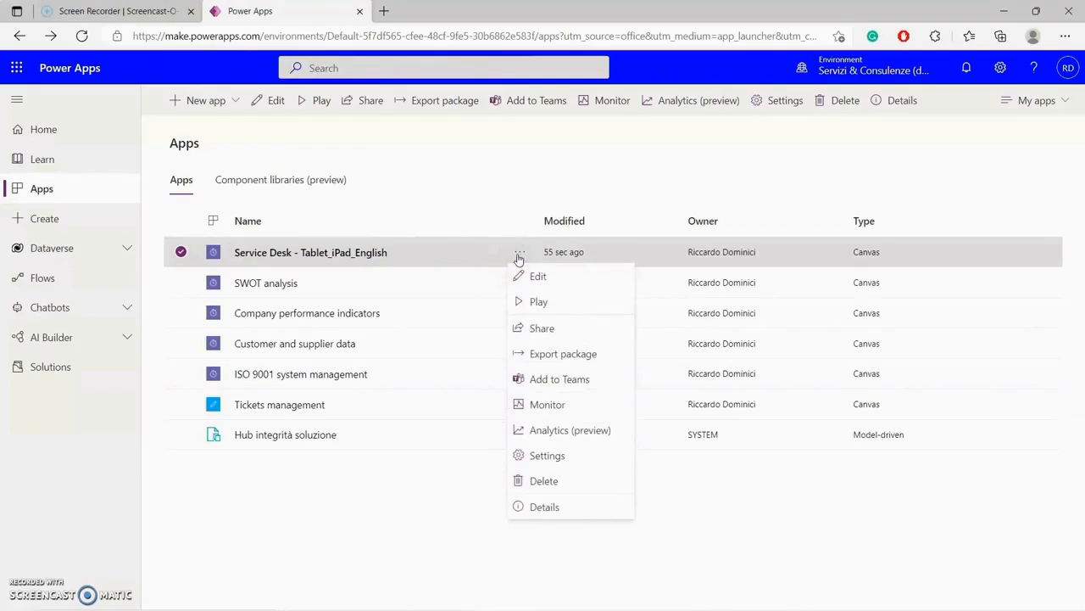
left_click(560, 283)
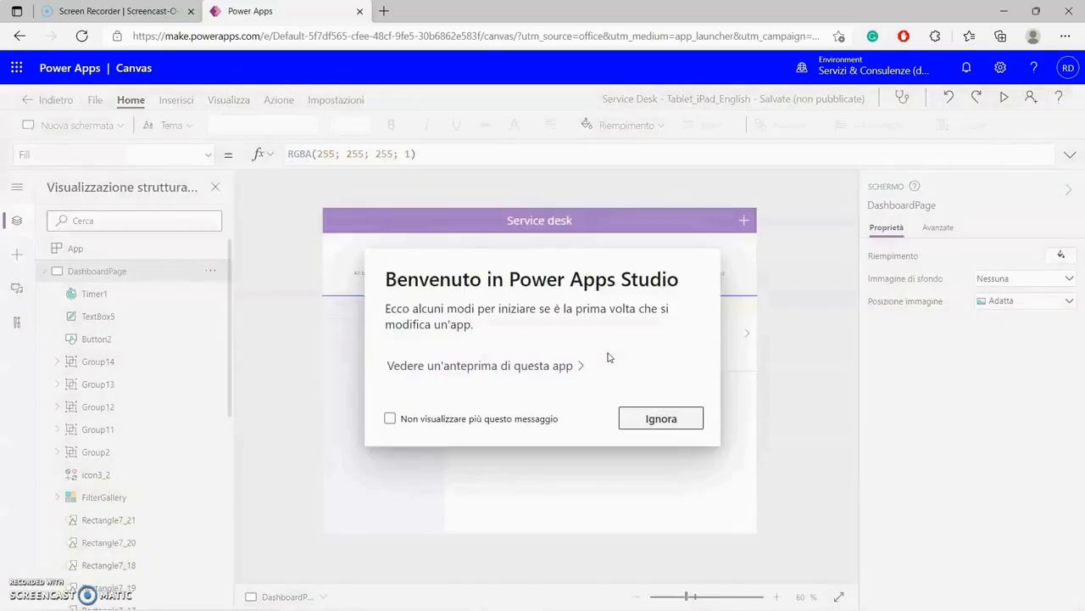
Dismiss the Power Apps Studio welcome message and open the app's list of data sources.
left_click(661, 417)
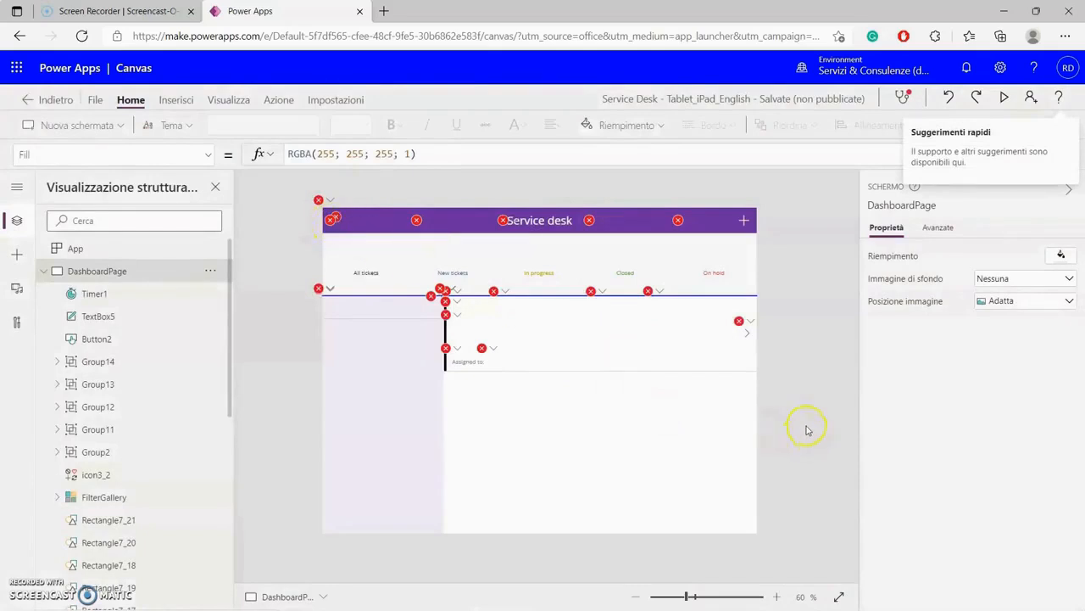
left_click(43, 271)
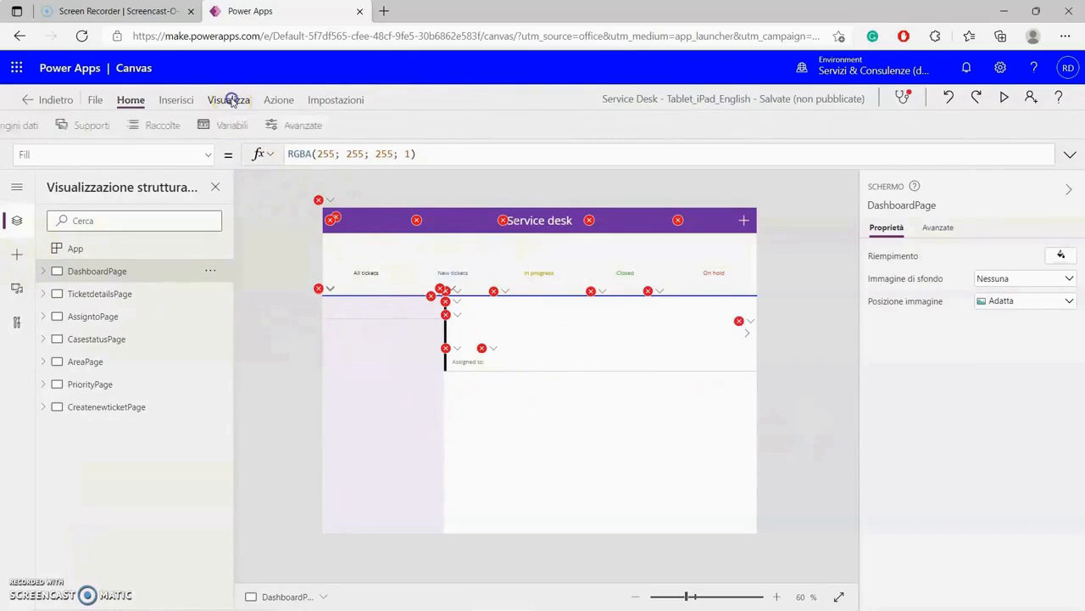
left_click(230, 100)
left_click(75, 125)
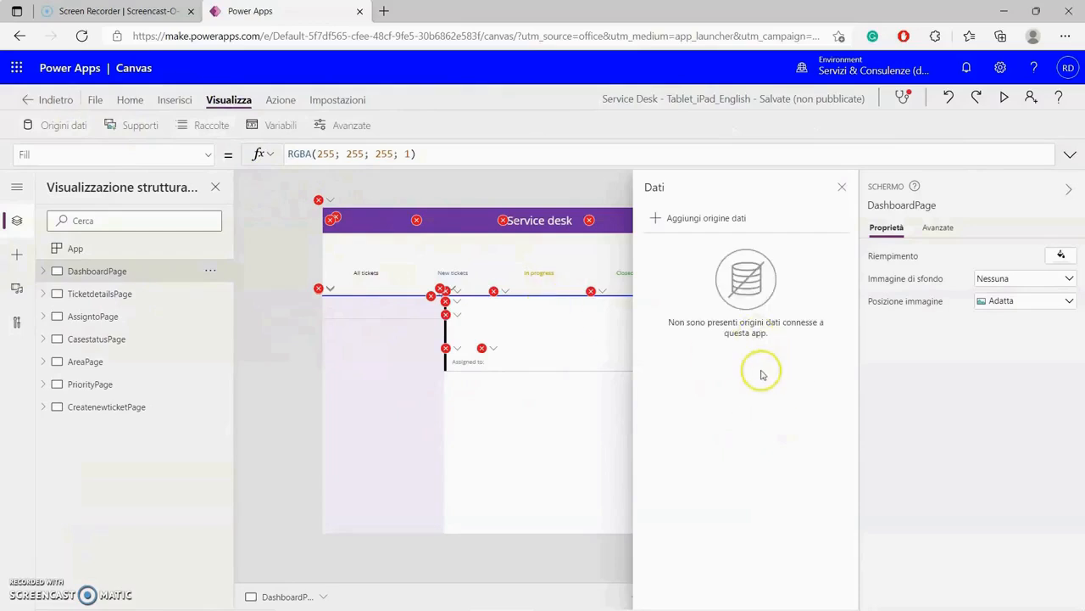
Add a OneDrive for Business data source, choosing data.xlsx from PowerApps > Templates > ServiceDesk_English.
left_click(702, 219)
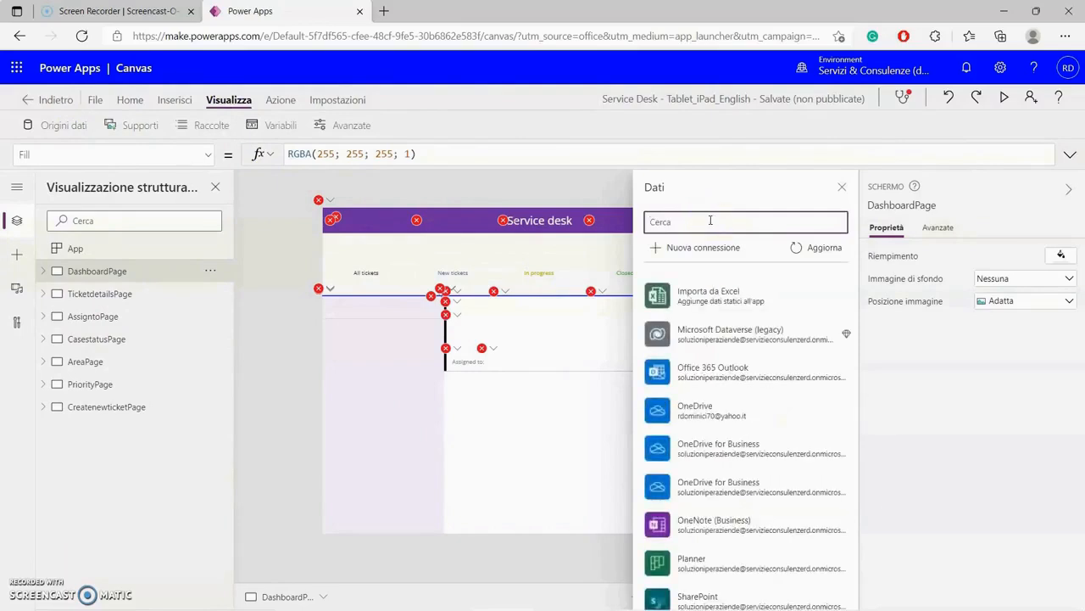
left_click(751, 490)
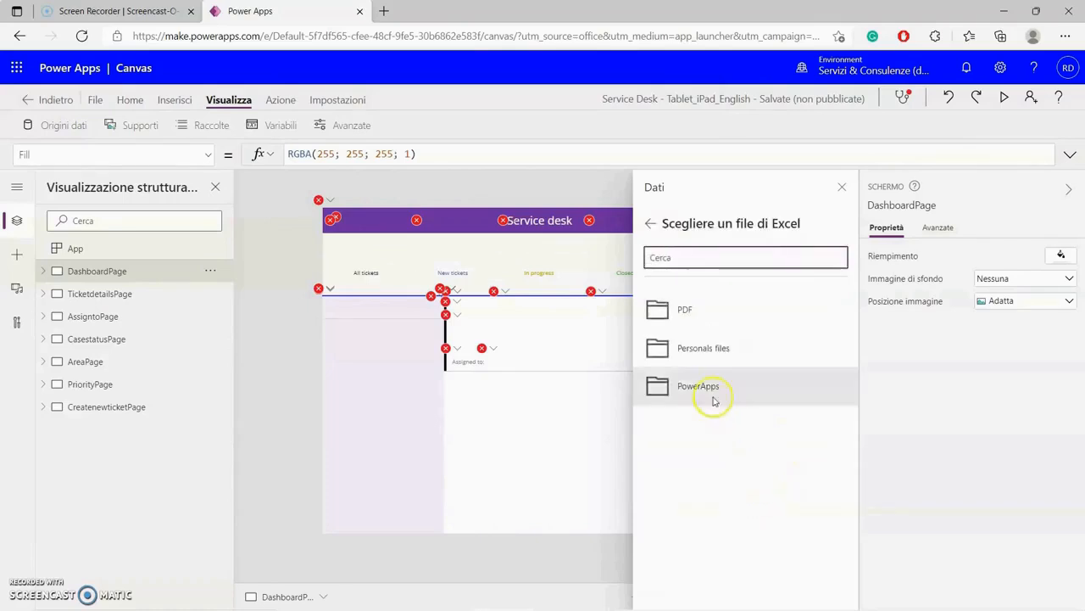
left_click(709, 390)
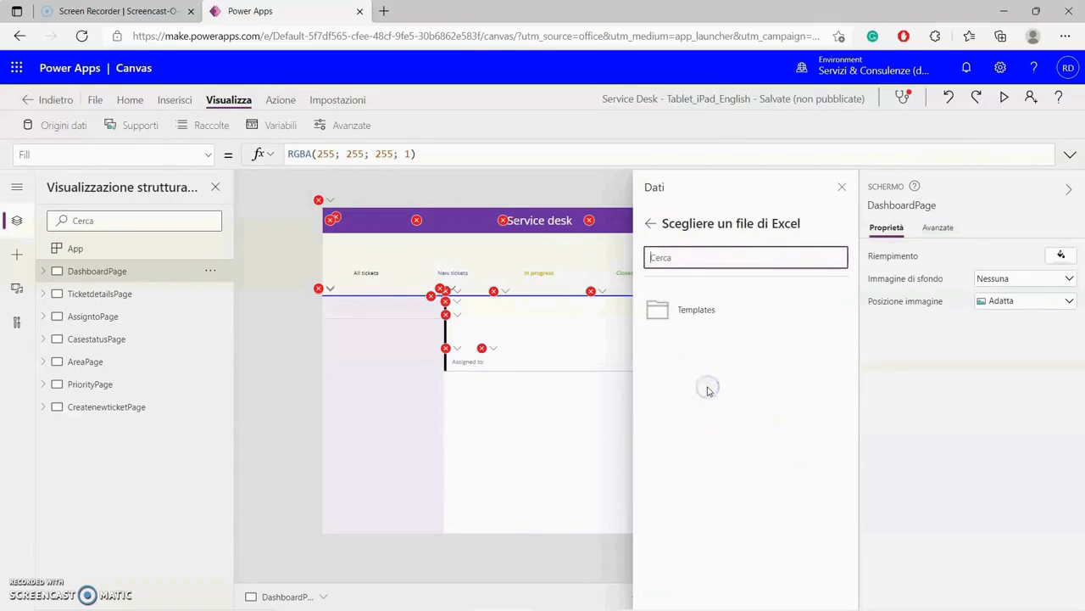
left_click(703, 310)
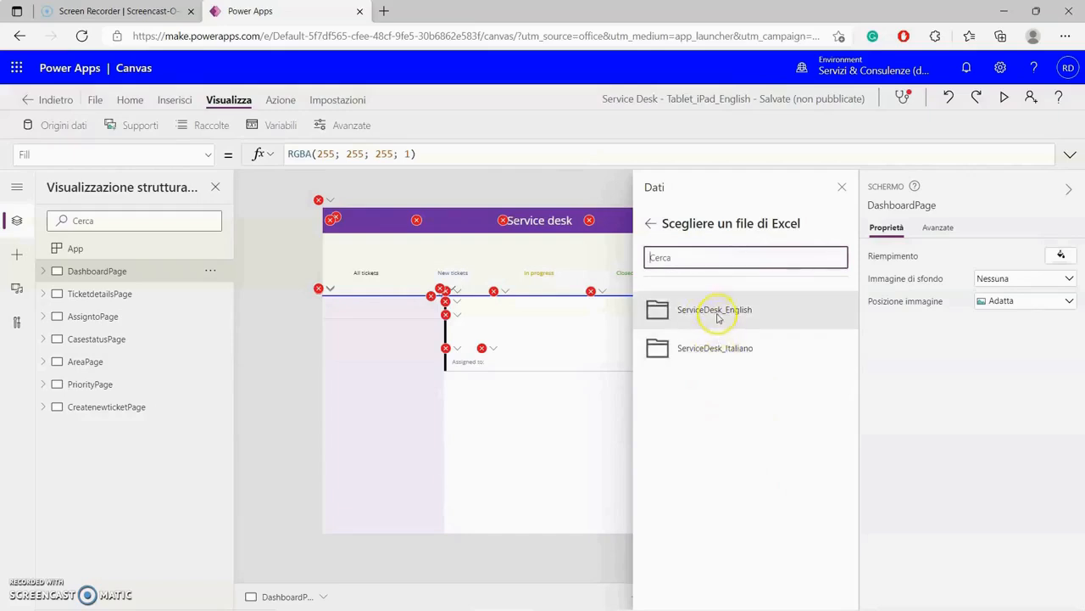
left_click(717, 312)
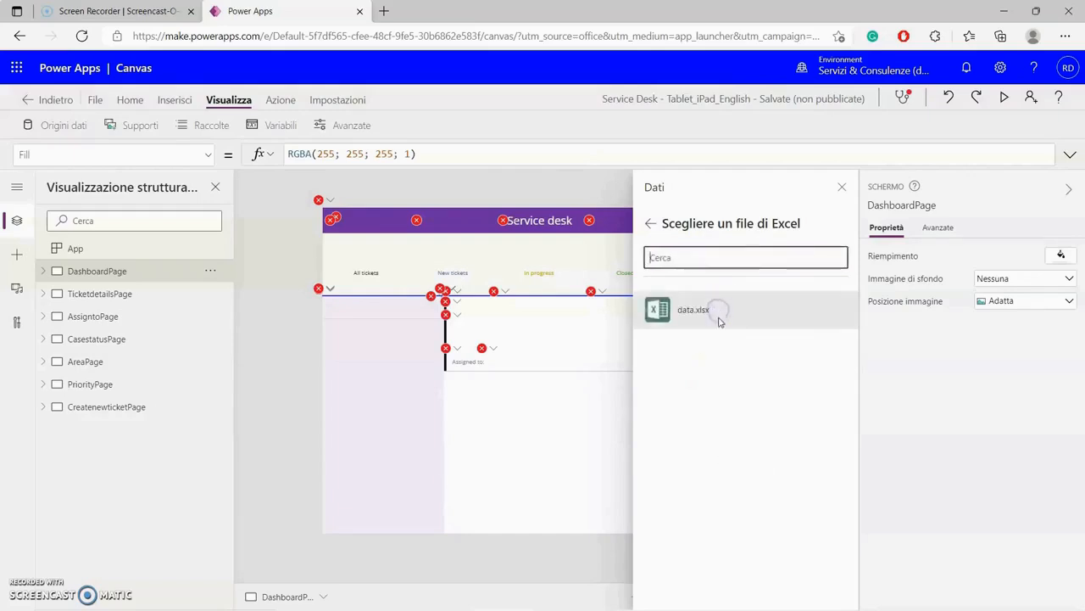
left_click(704, 318)
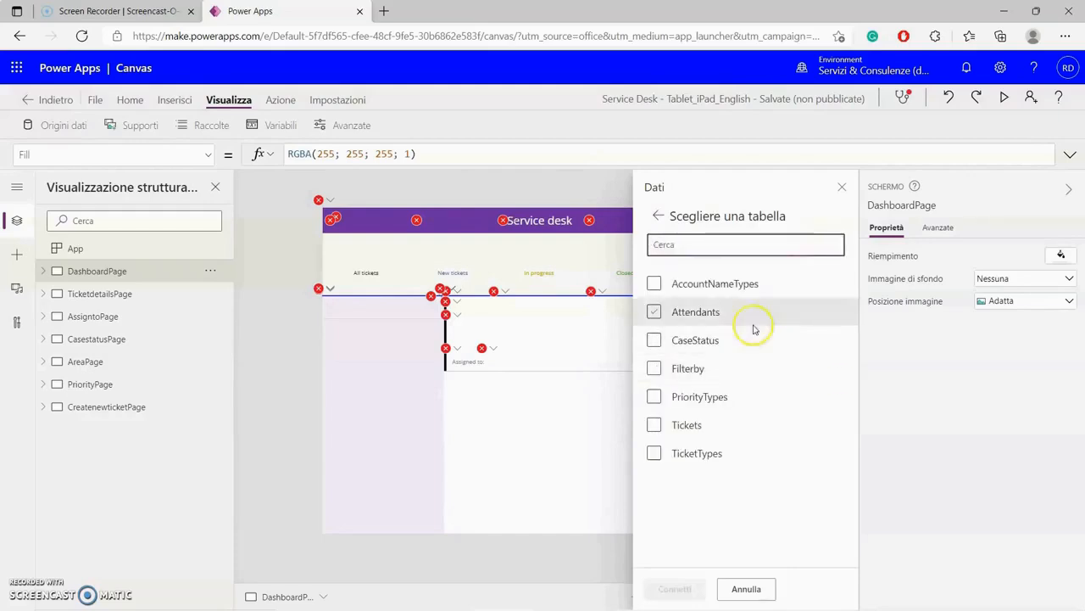
Connect the AccountNameTypes, Attendants, CaseStatus, Filterby, PriorityTypes, Tickets and TicketTypes tables to the app and close the data pane.
left_click(655, 285)
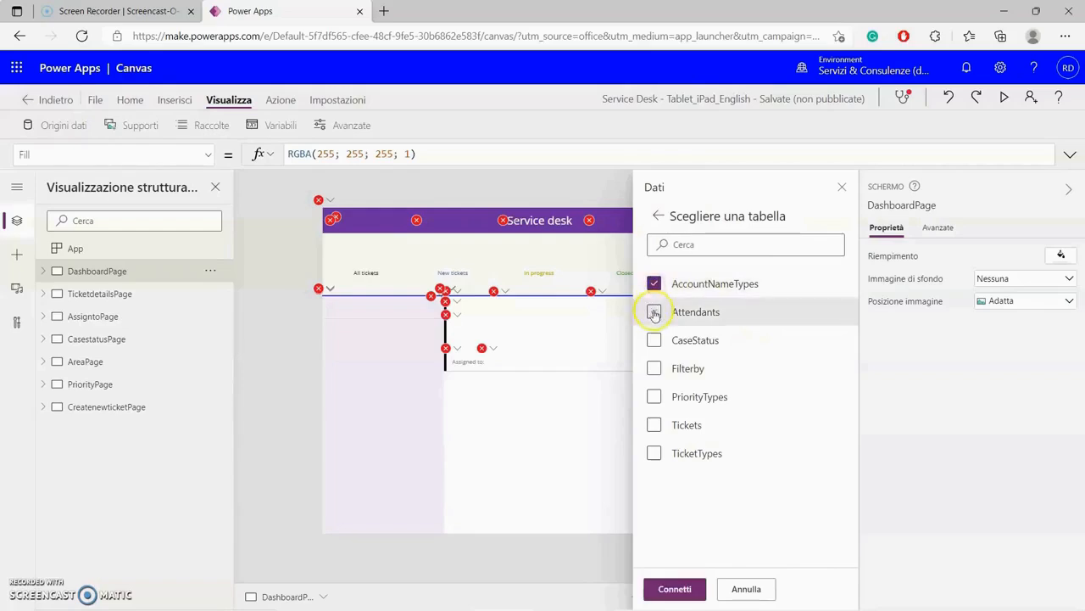
left_click(655, 313)
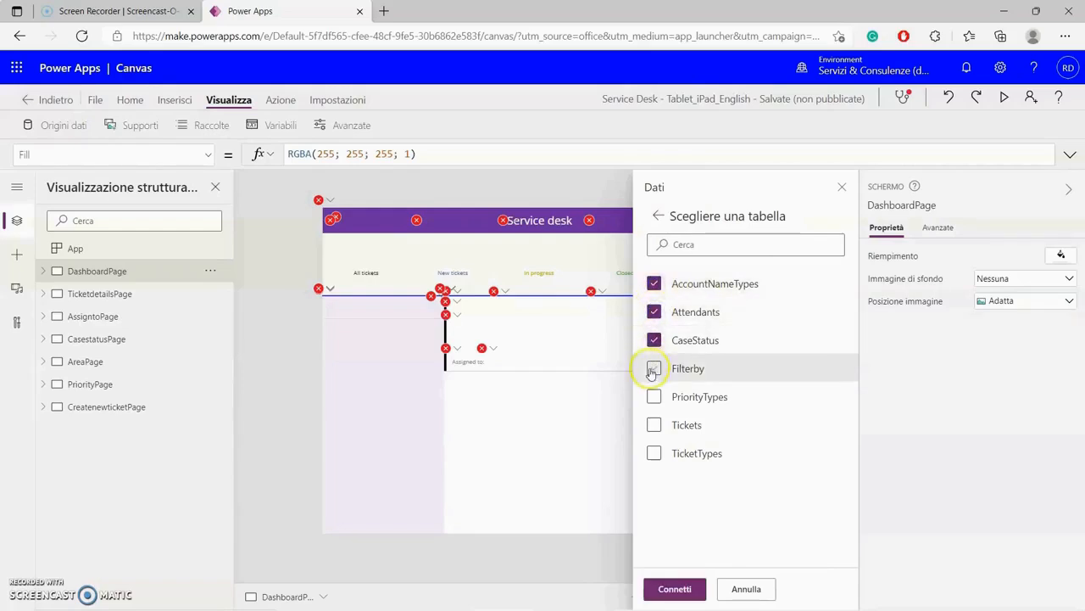
left_click(654, 368)
left_click(654, 424)
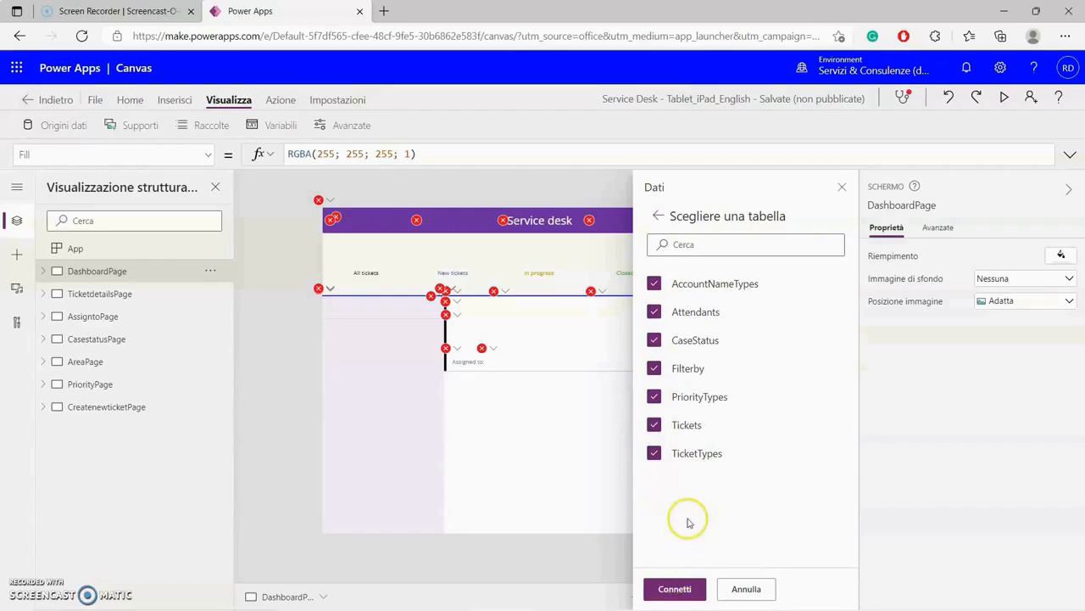
left_click(673, 586)
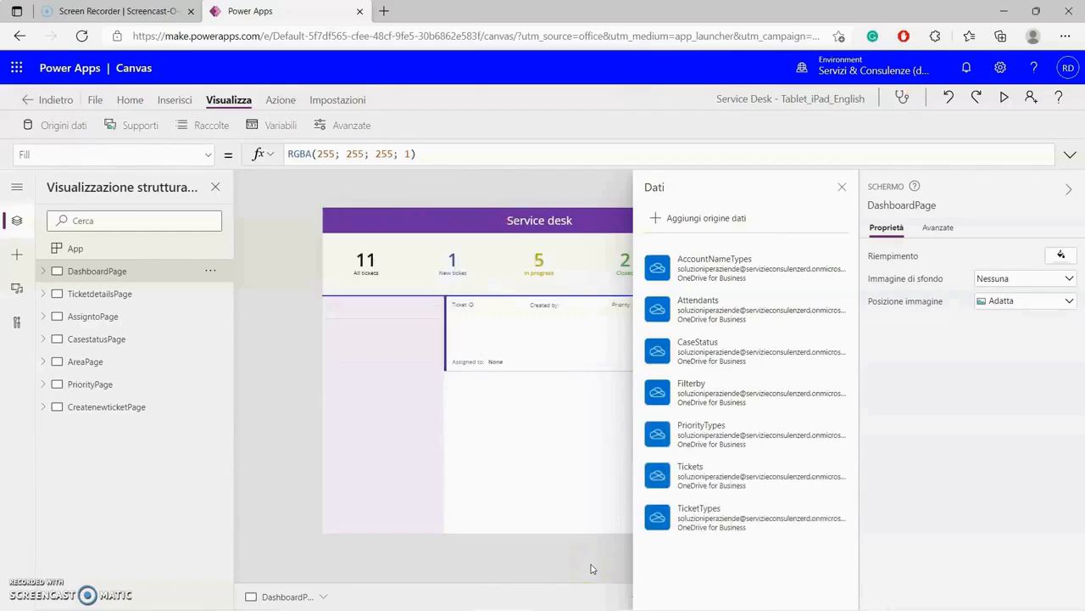
left_click(844, 191)
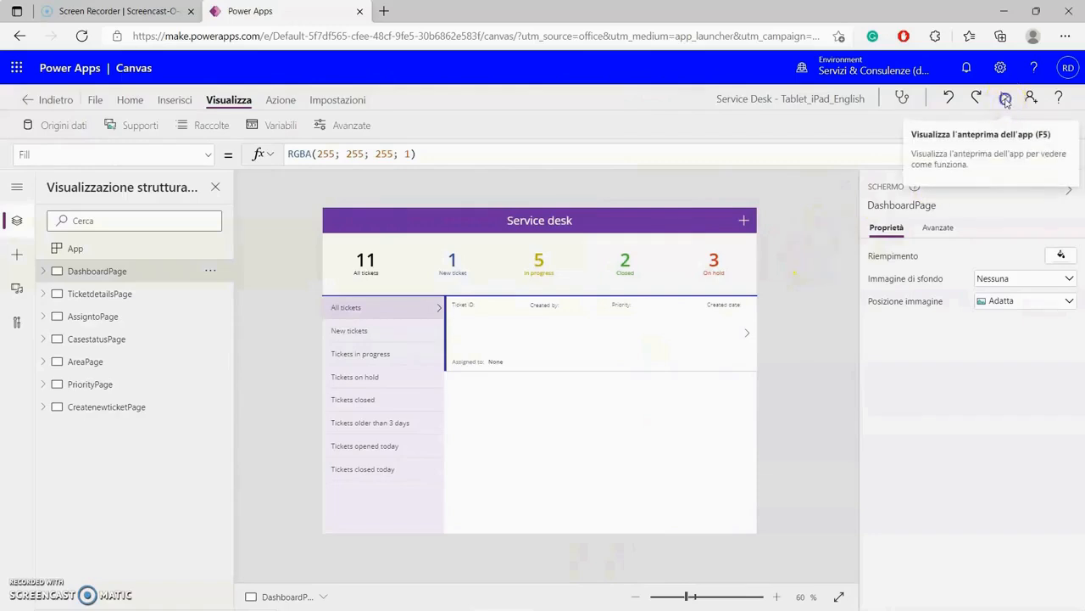
Preview the app with the All tickets filter selected on the dashboard, and exit the preview.
left_click(1005, 100)
left_click(324, 248)
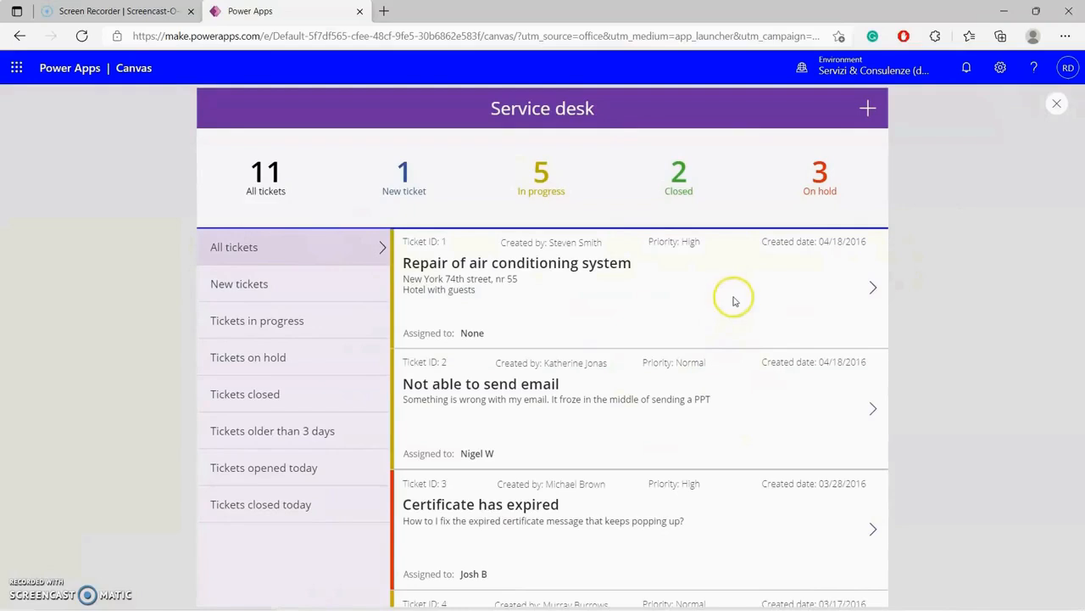
left_click(1058, 111)
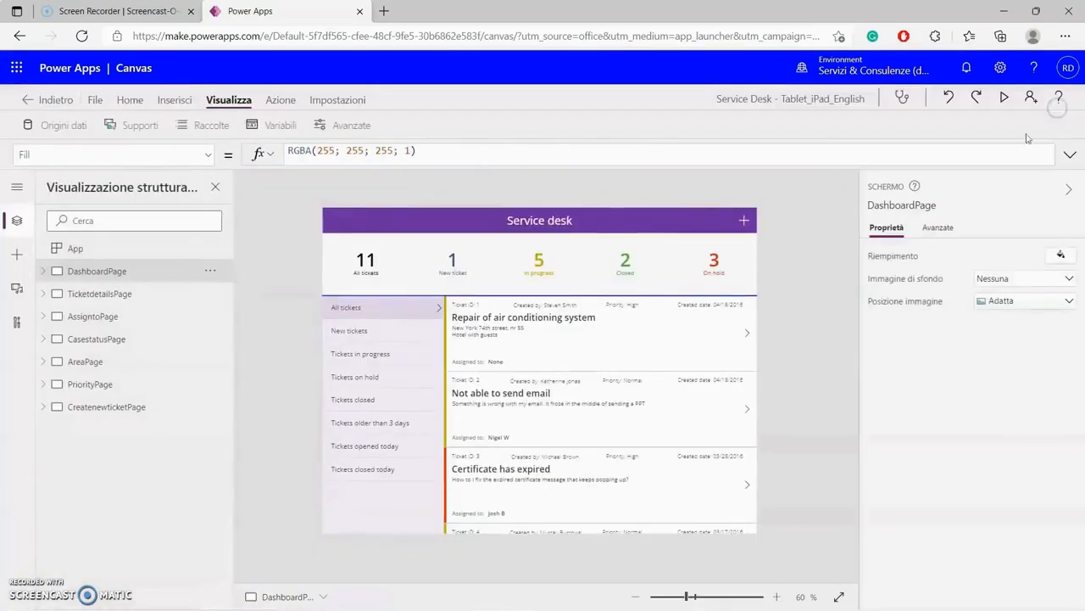
Save the Service Desk - Tablet_iPad_English app and publish this version.
left_click(95, 99)
left_click(175, 287)
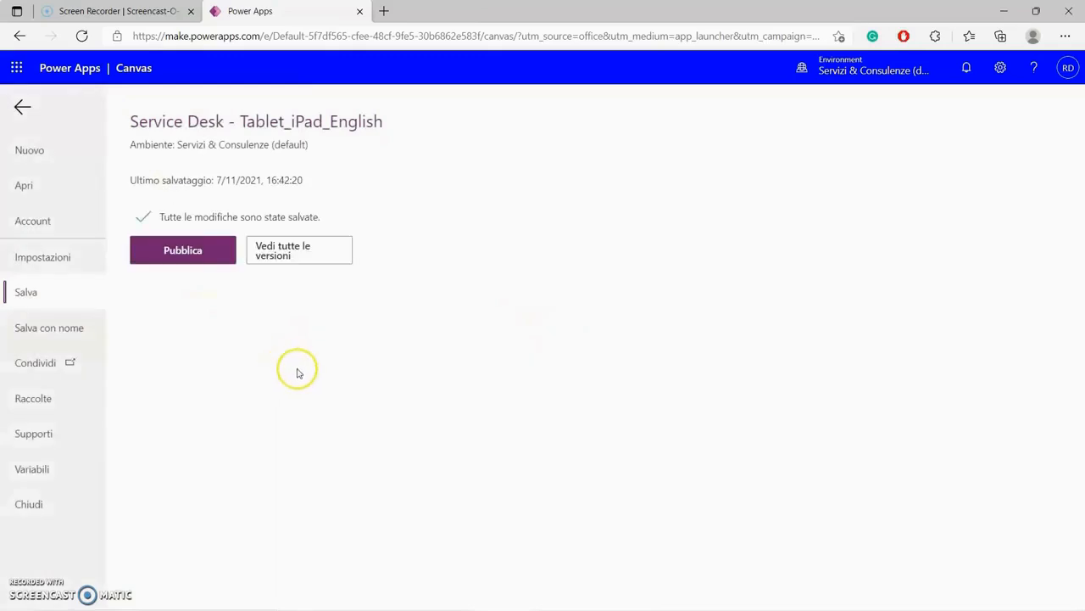
left_click(206, 268)
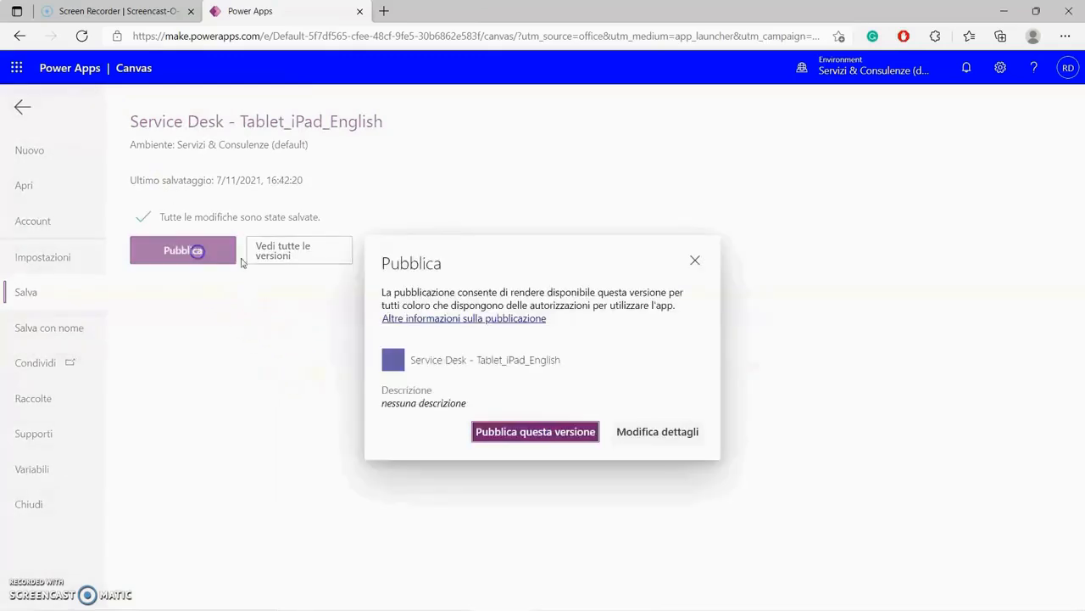
left_click(549, 431)
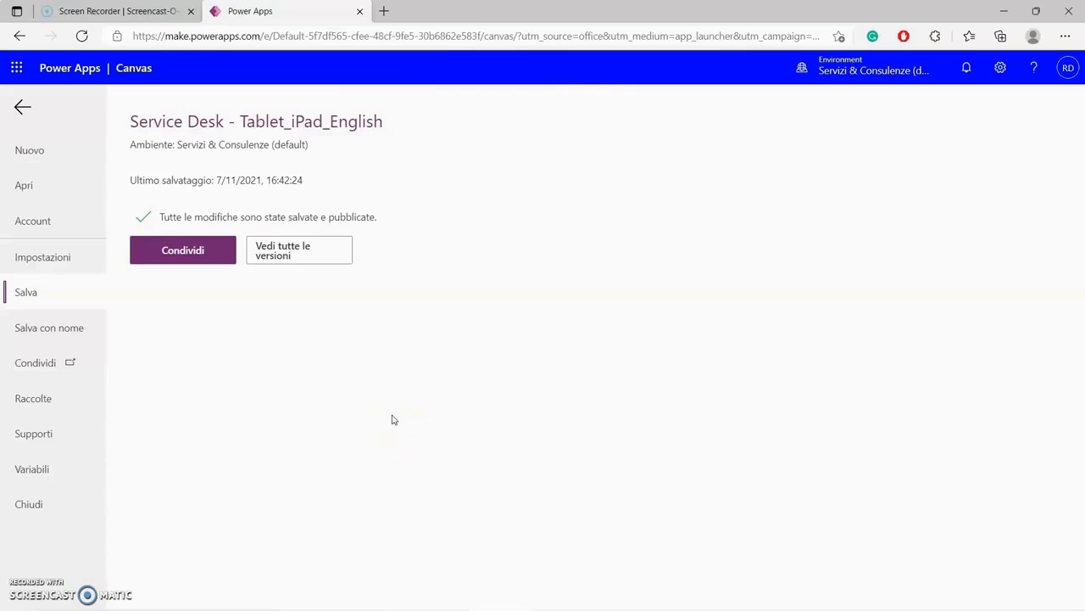
Switch to OneDrive, leaving the app editor, and open data.xlsx from PowerApps > Templates > ServiceDesk_English.
left_click(16, 67)
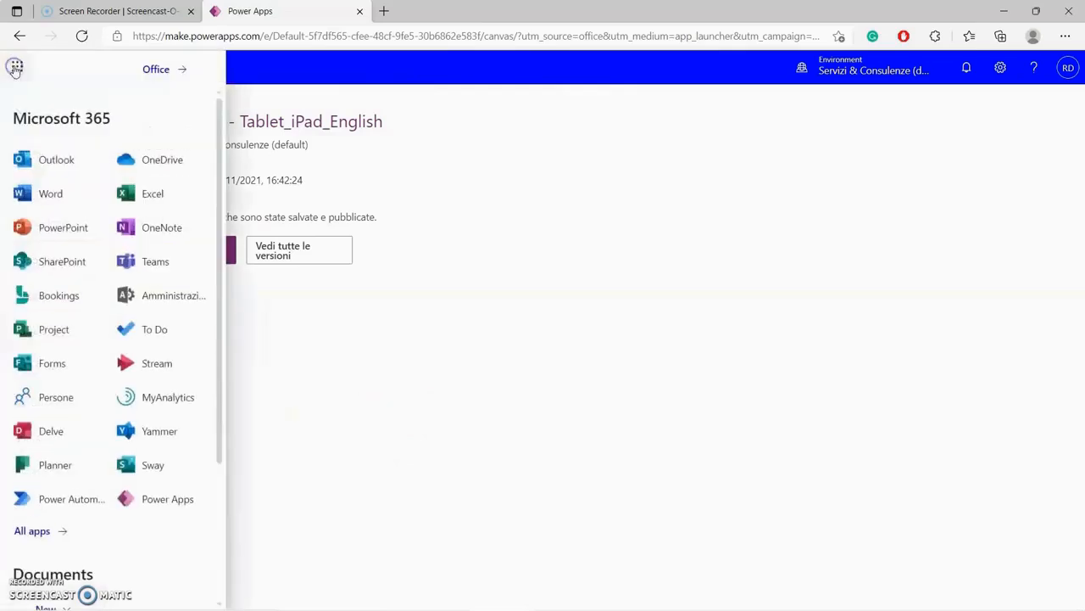
left_click(159, 166)
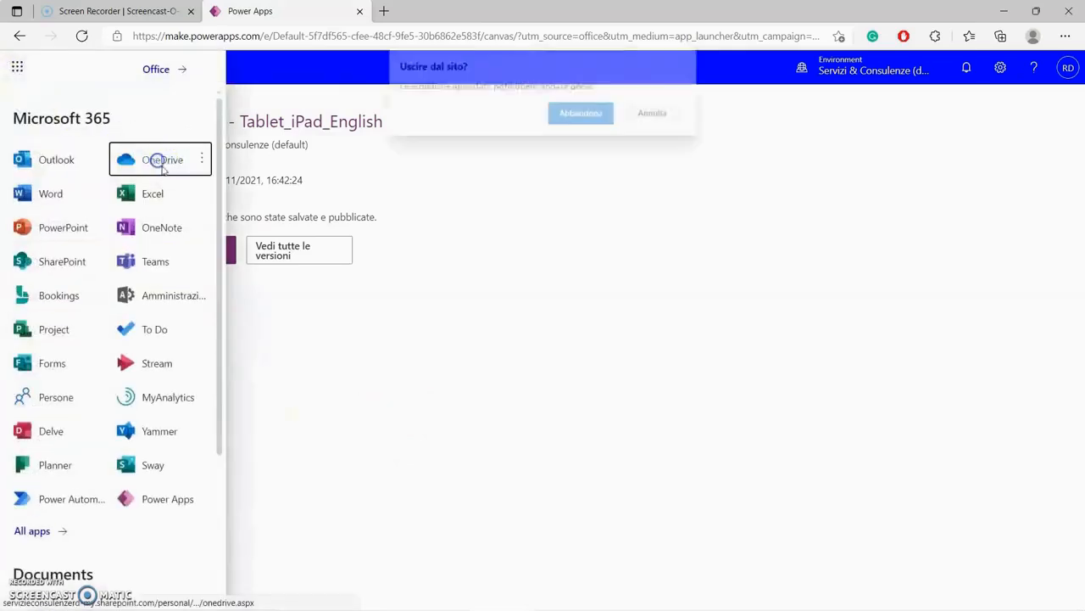
left_click(587, 115)
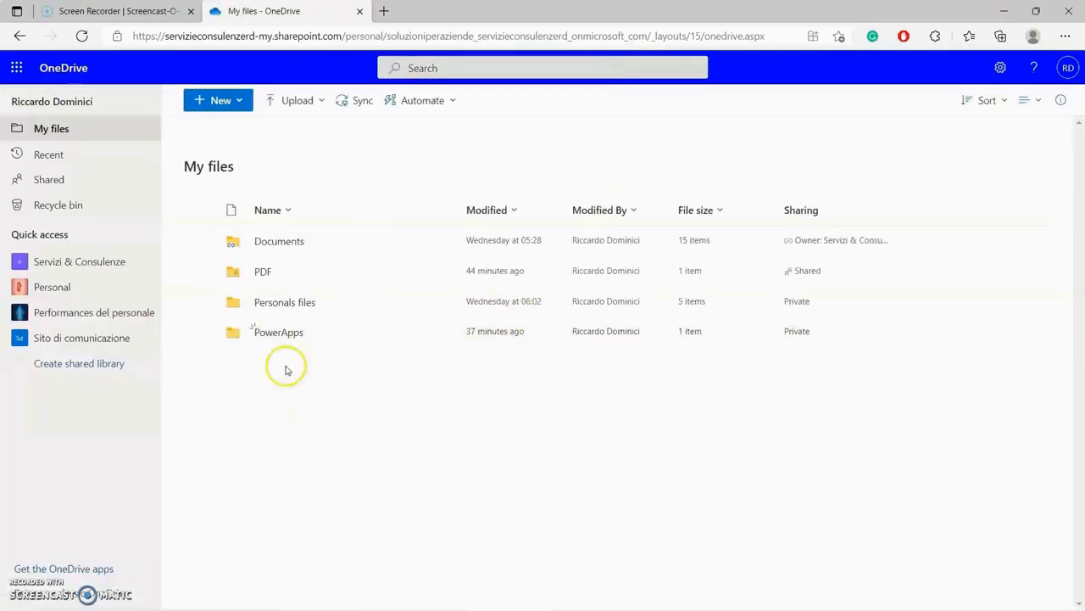
left_click(274, 336)
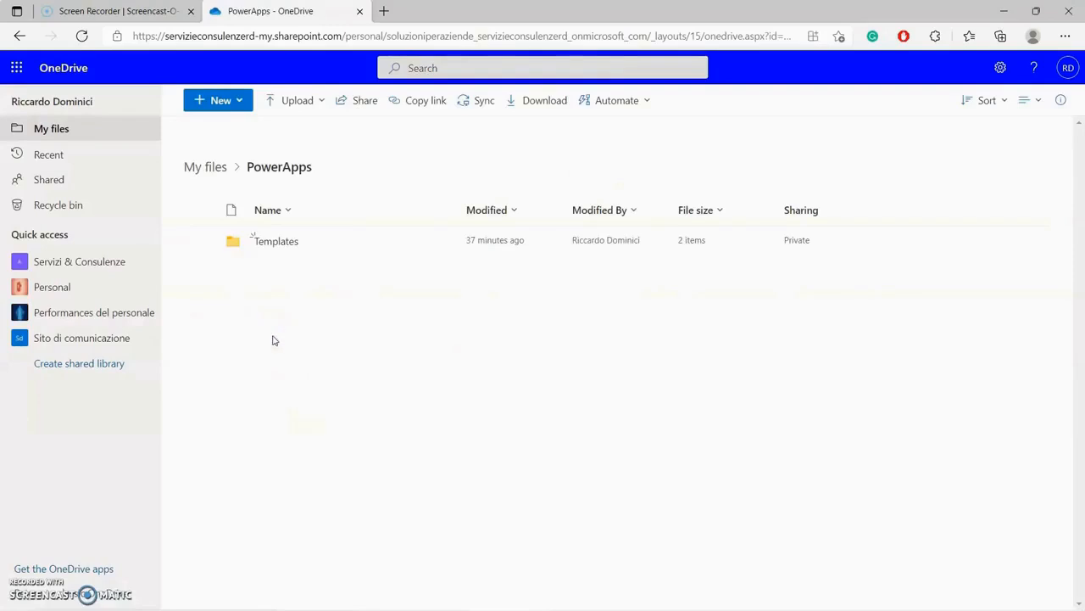
left_click(269, 244)
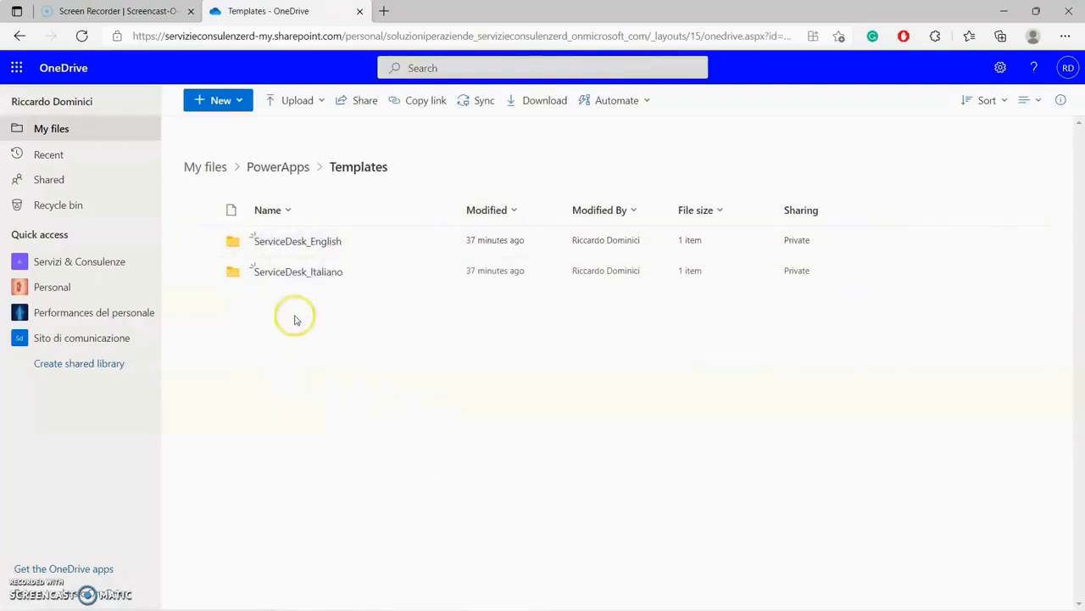
left_click(294, 244)
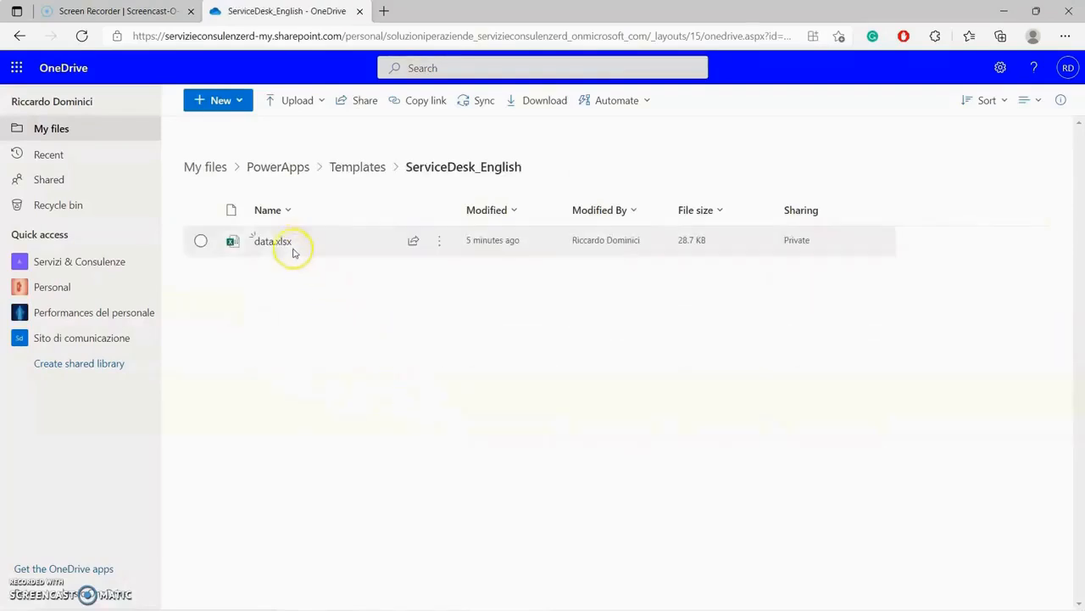
left_click(286, 245)
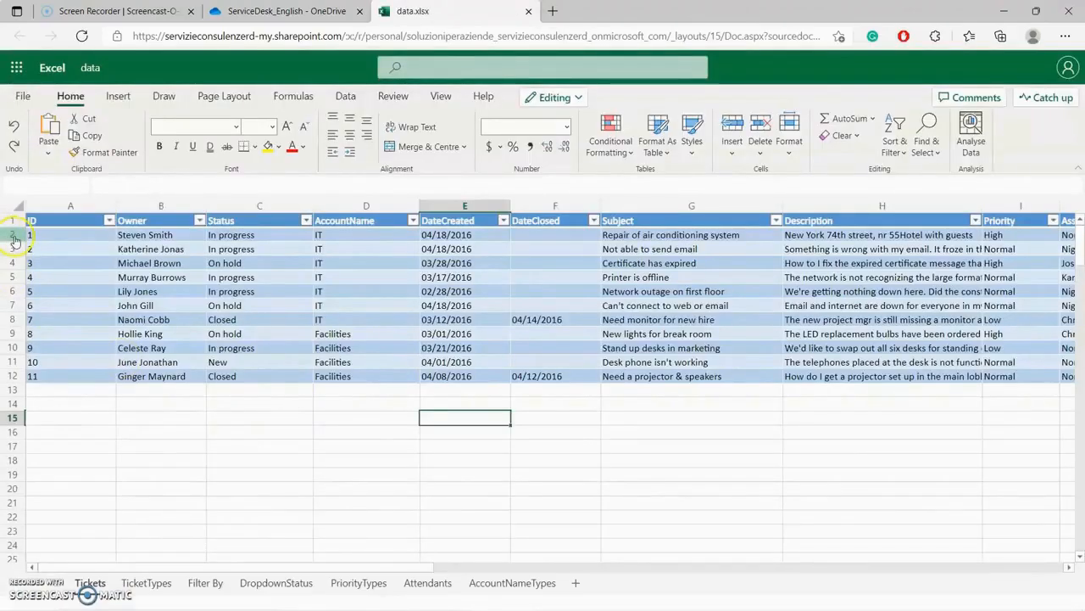
Clear the sample ticket data from rows 2 to 12 of the Tickets sheet.
left_click_drag(12, 235, 12, 379)
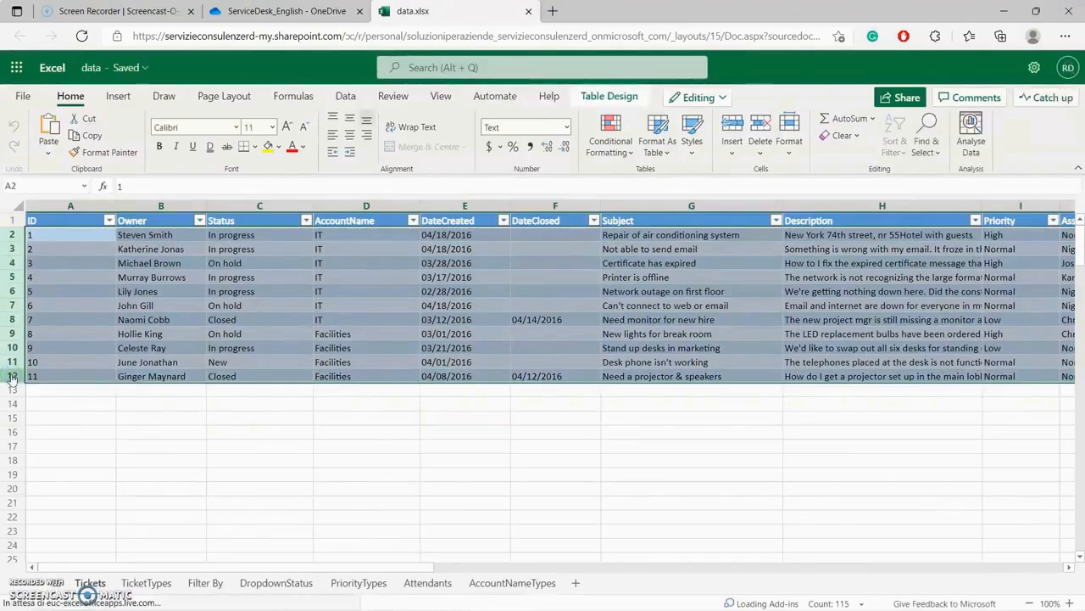
key("Delete")
left_click(181, 431)
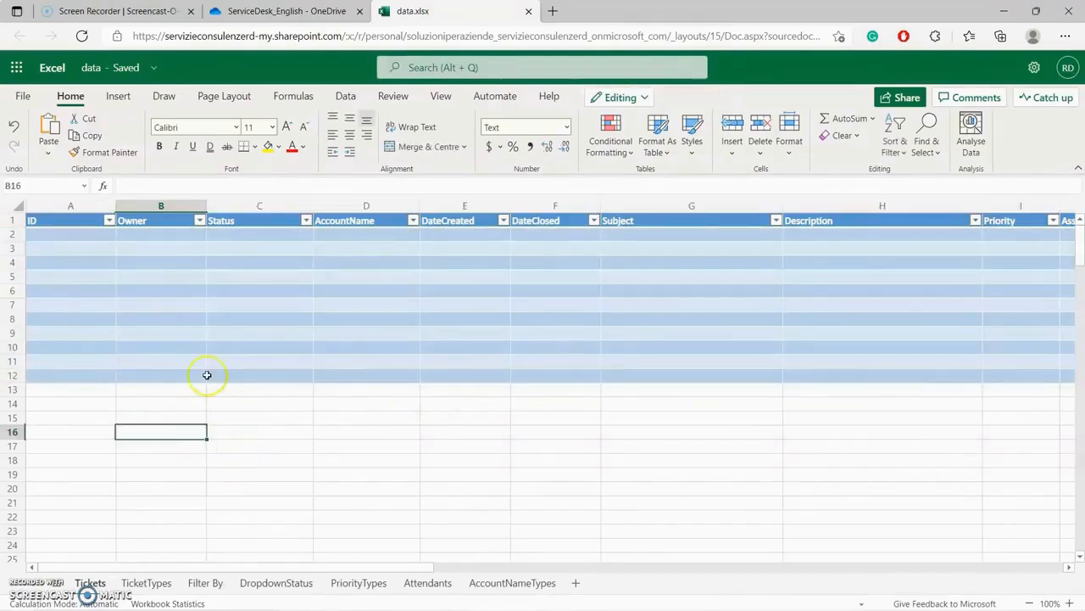
Delete the emptied rows 2 to 12 from the Tickets sheet and close the data.xlsx workbook.
left_click(88, 237)
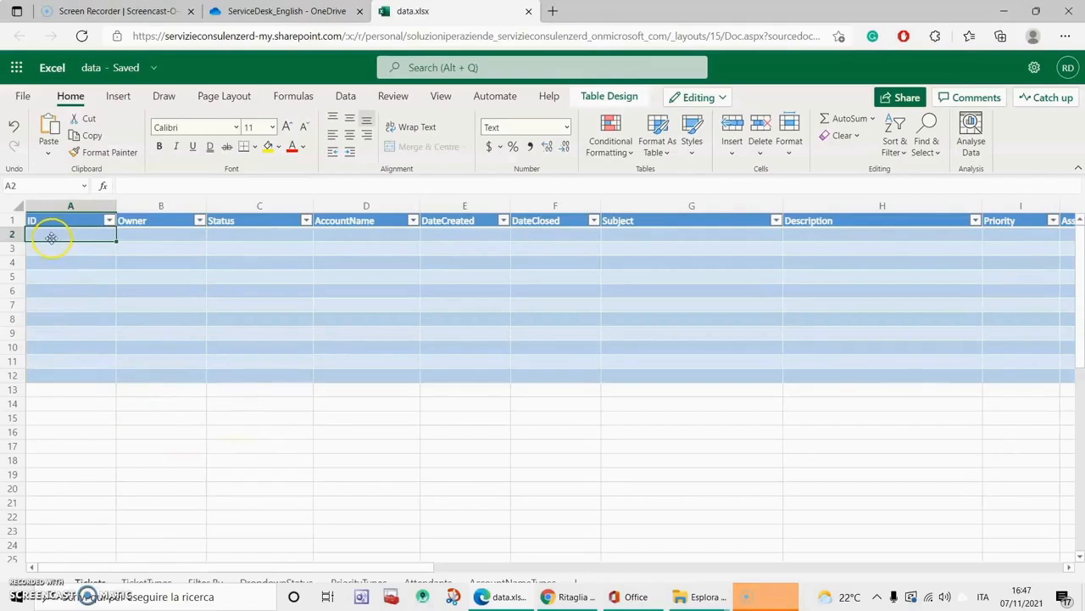
left_click_drag(13, 235, 13, 383)
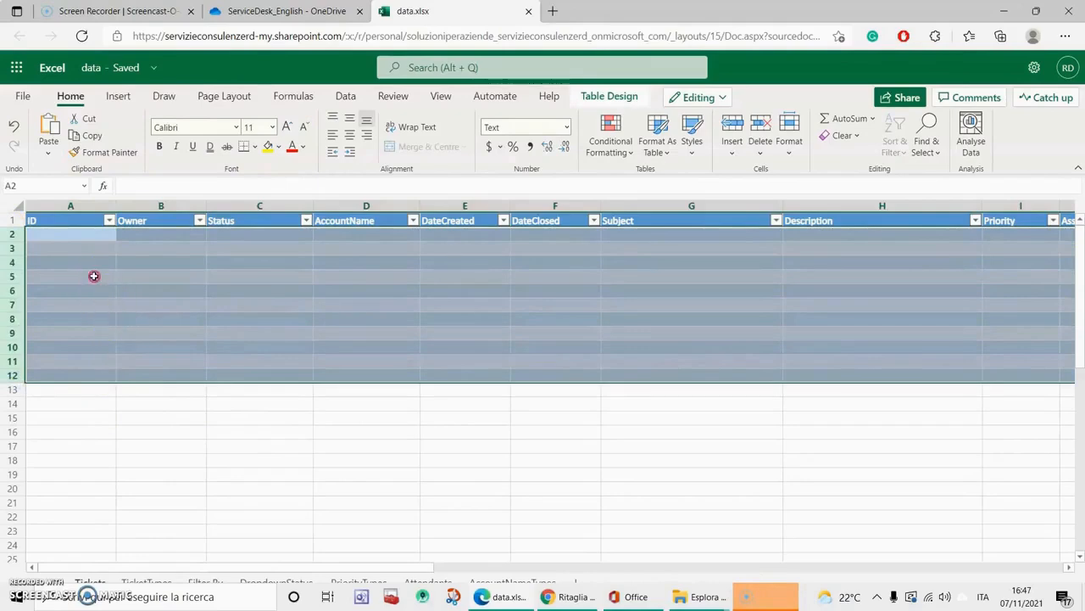
right_click(94, 277)
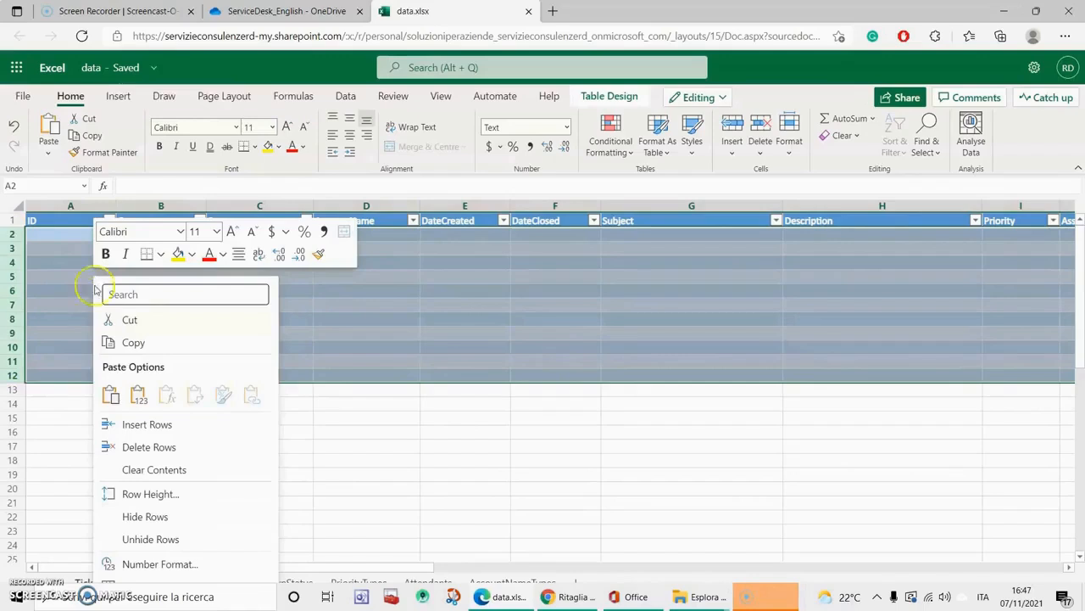
left_click(148, 447)
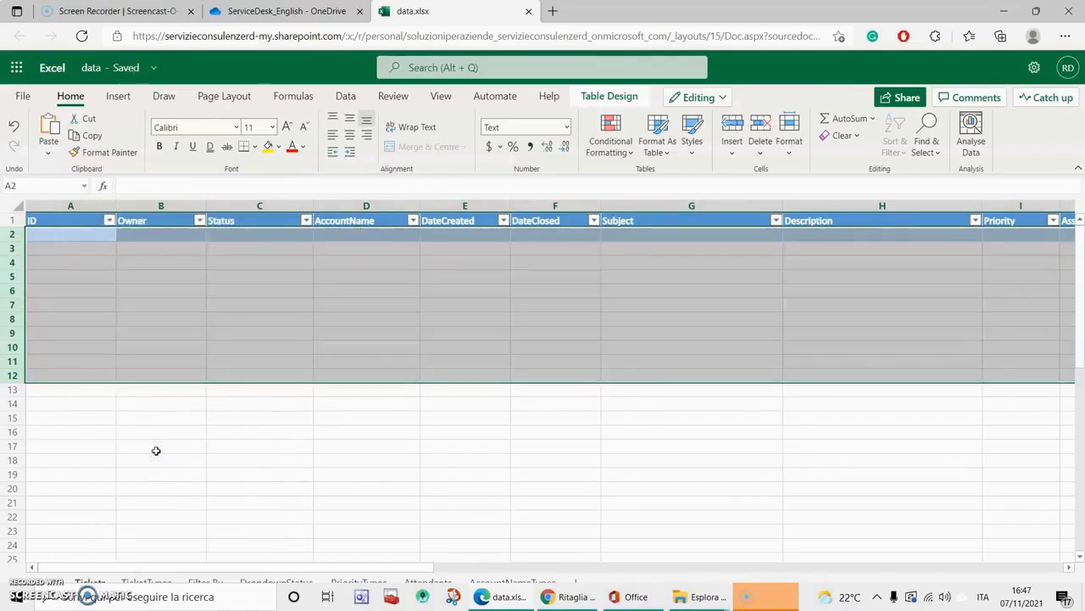
left_click(156, 451)
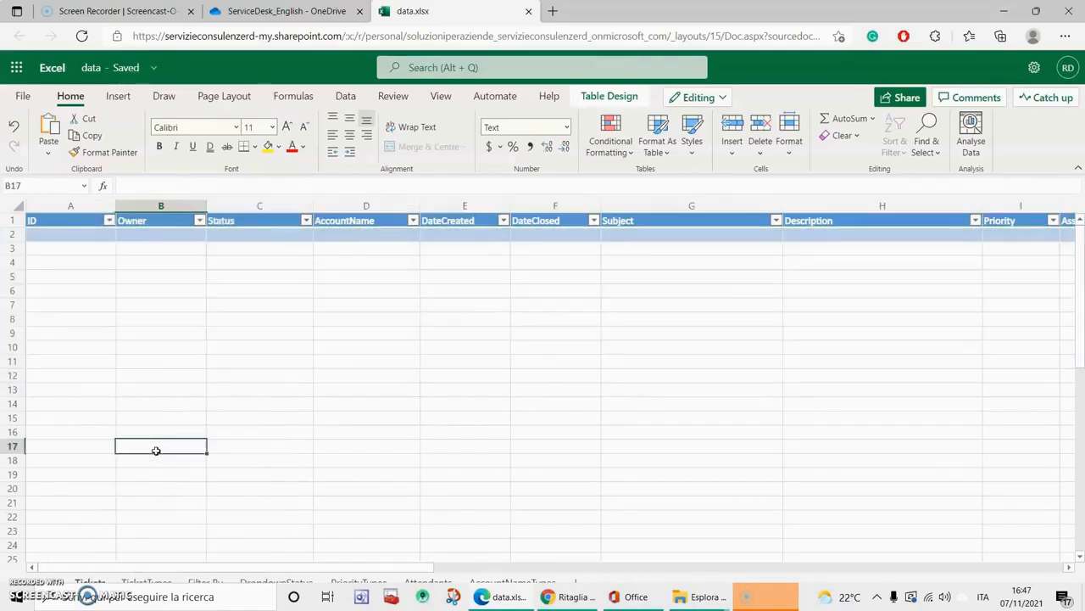
left_click(95, 234)
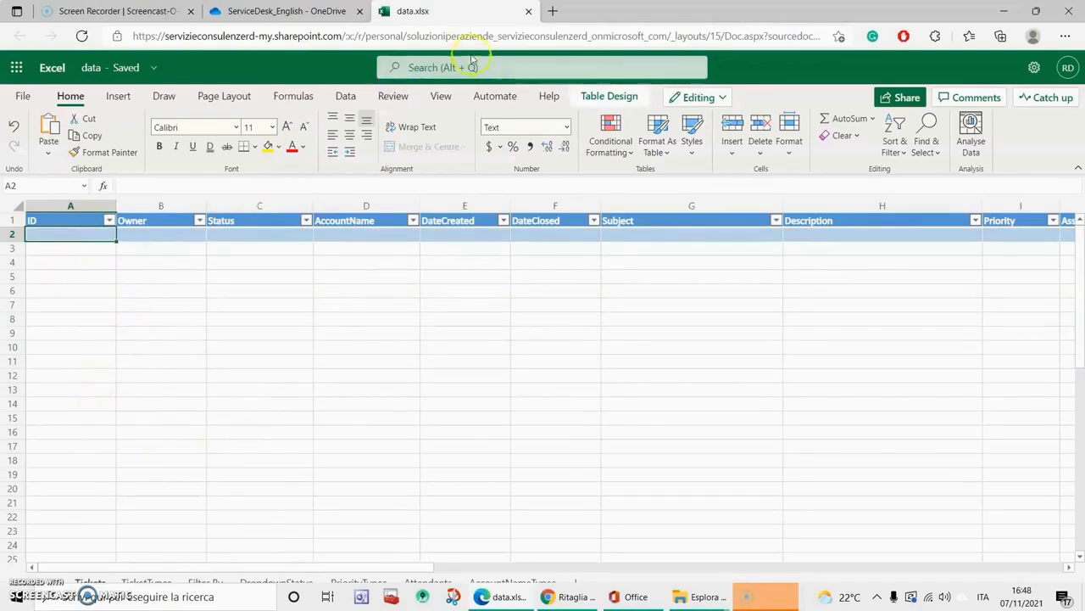
left_click(529, 13)
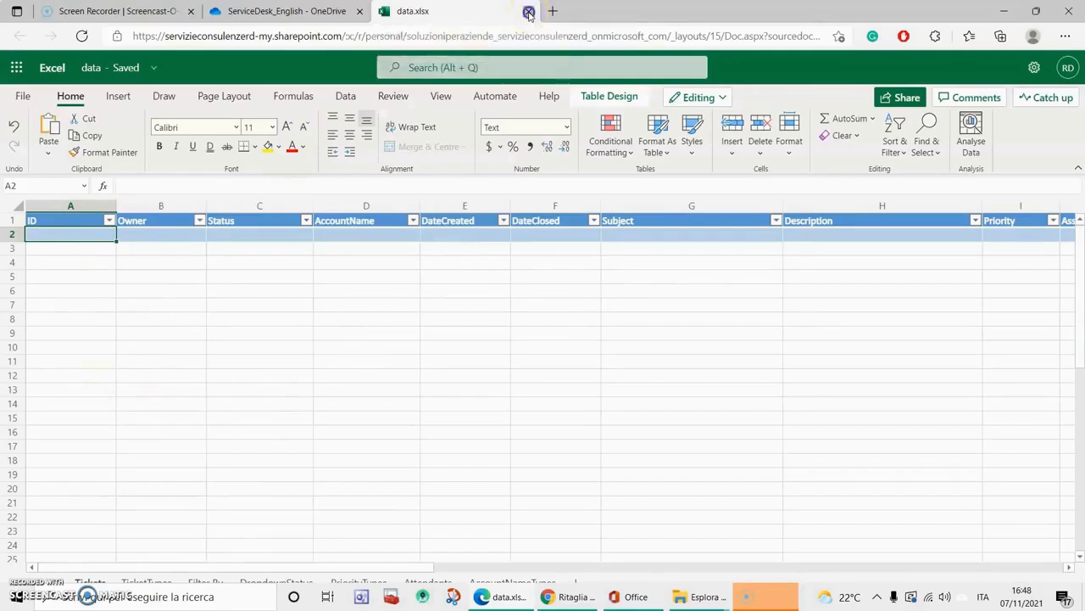
Switch to Power Apps and play the Service Desk - Tablet_iPad_English app from the apps list.
left_click(16, 67)
left_click(167, 501)
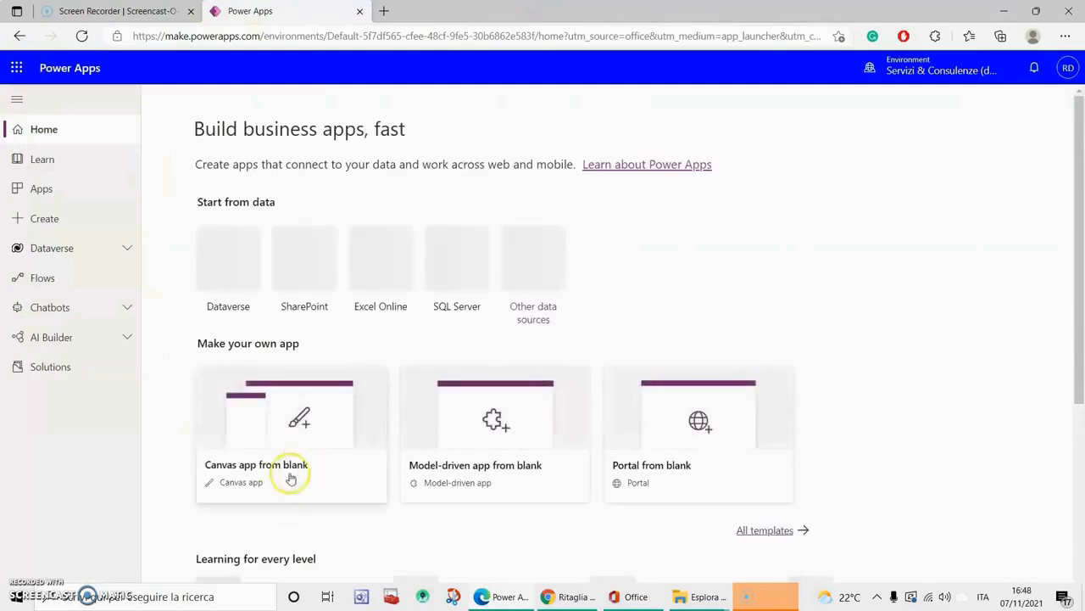
left_click(51, 190)
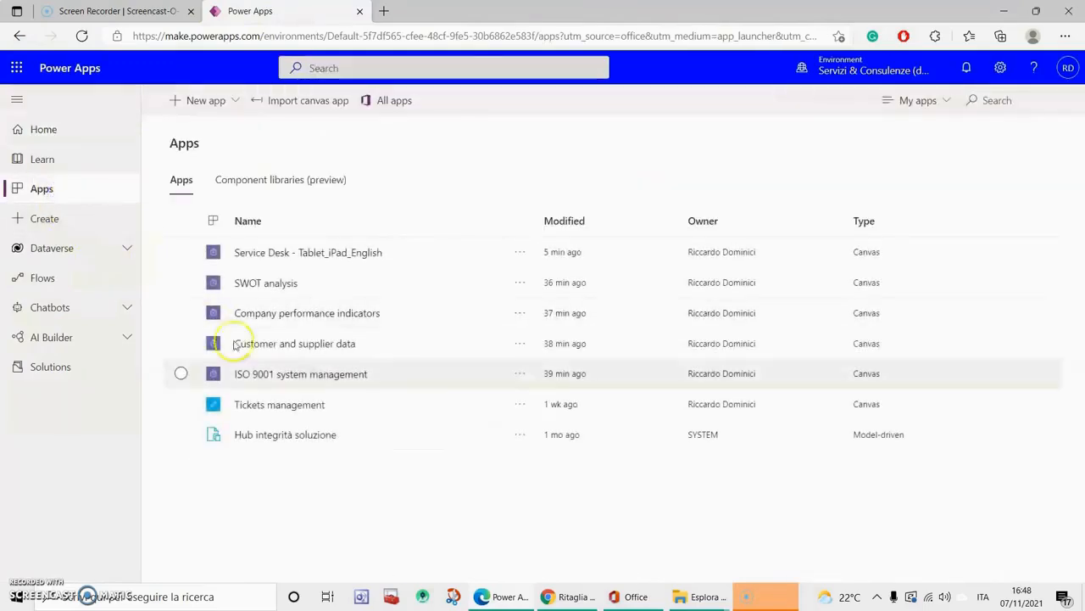
left_click(520, 252)
left_click(537, 303)
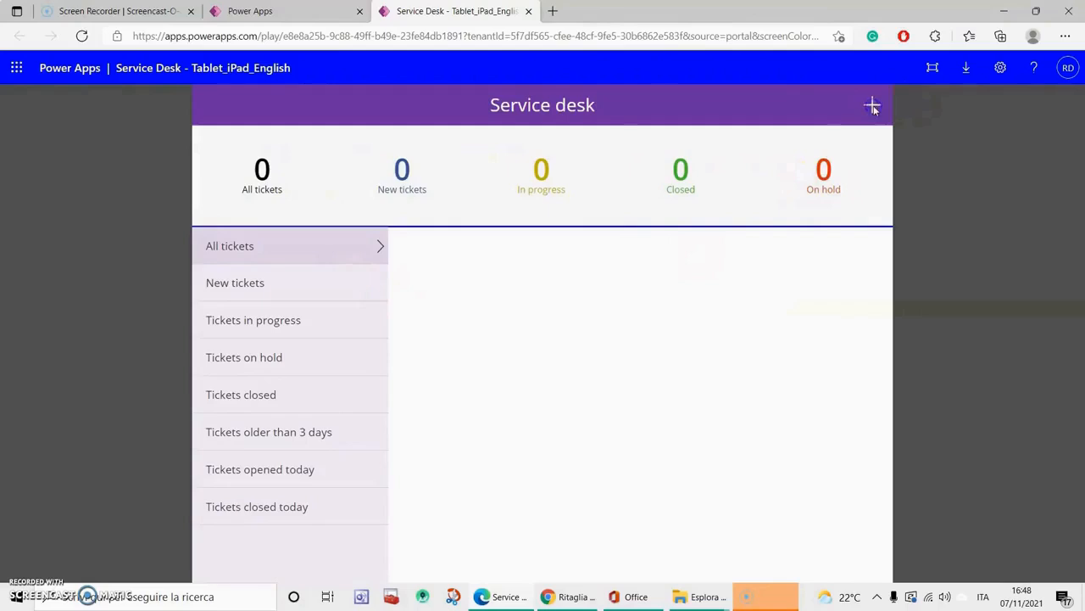
Start a new service desk ticket with the creator's first name, priority High and area HR.
left_click(872, 107)
left_click(413, 281)
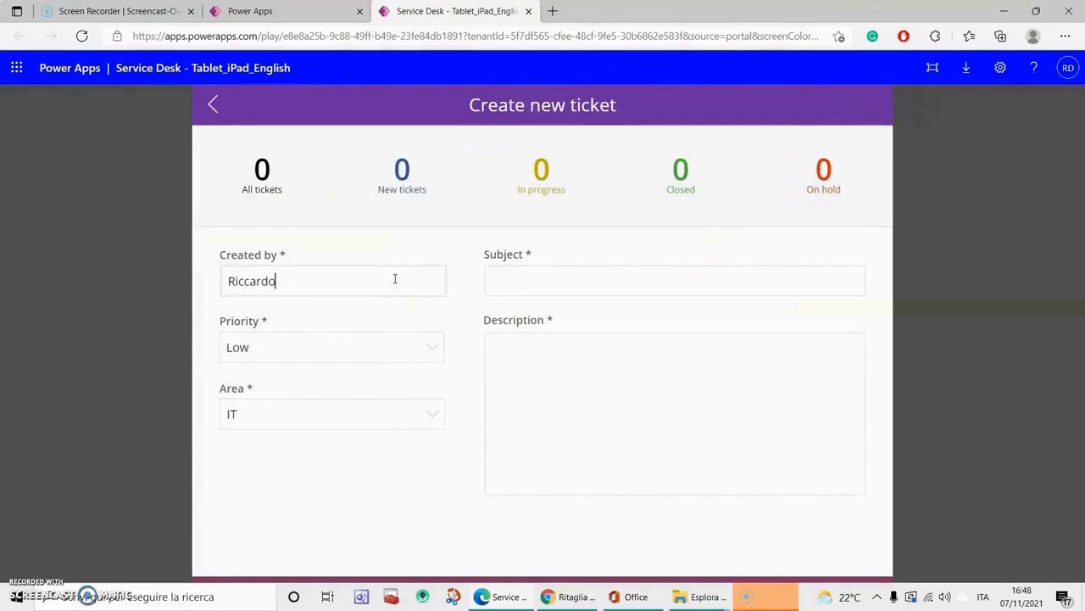
left_click(430, 347)
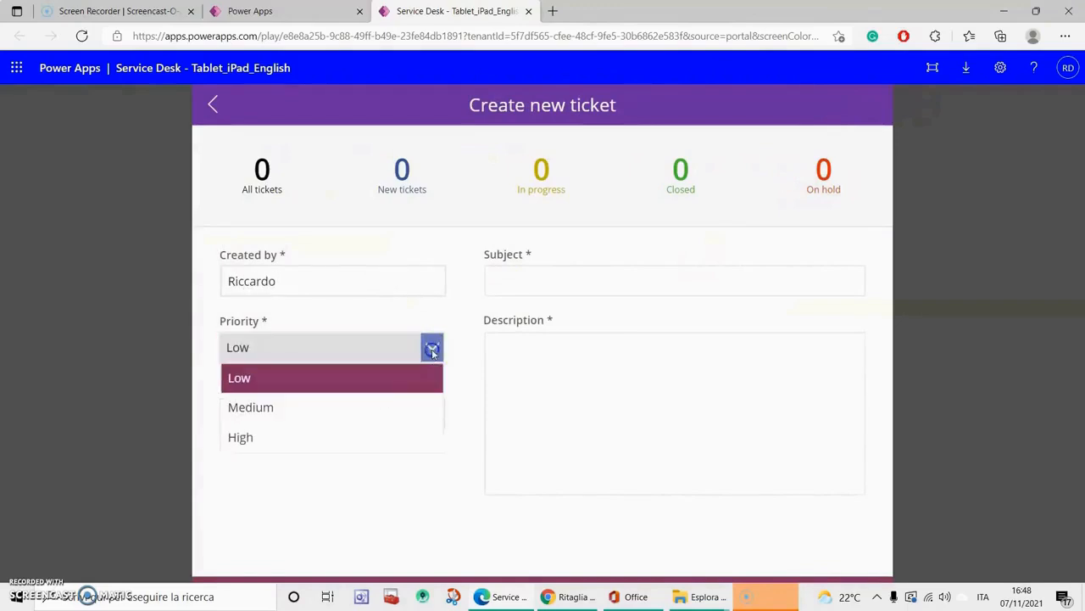
left_click(373, 438)
left_click(430, 417)
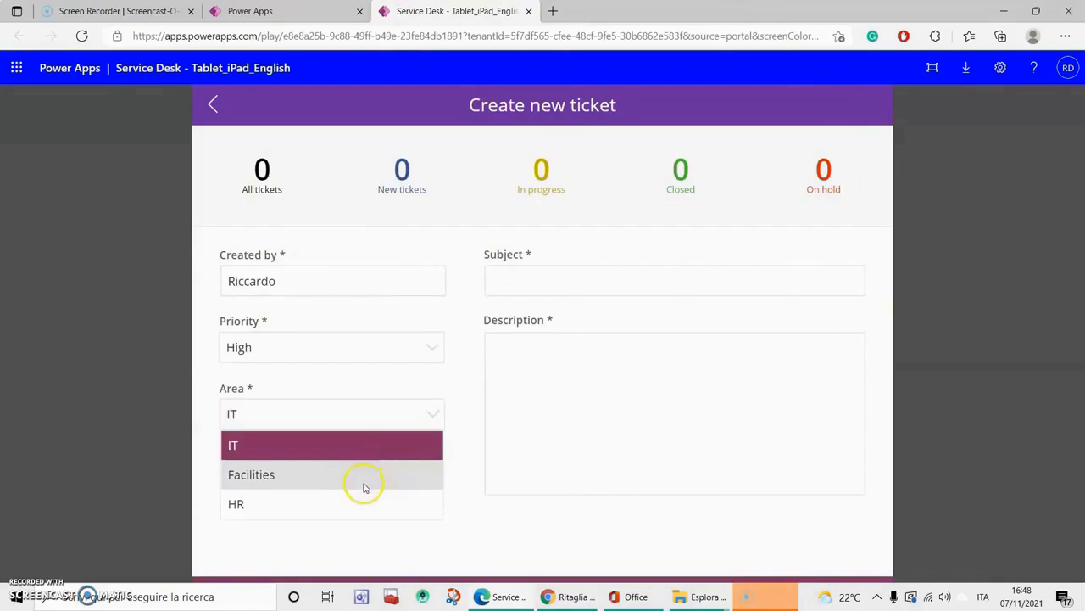
left_click(351, 508)
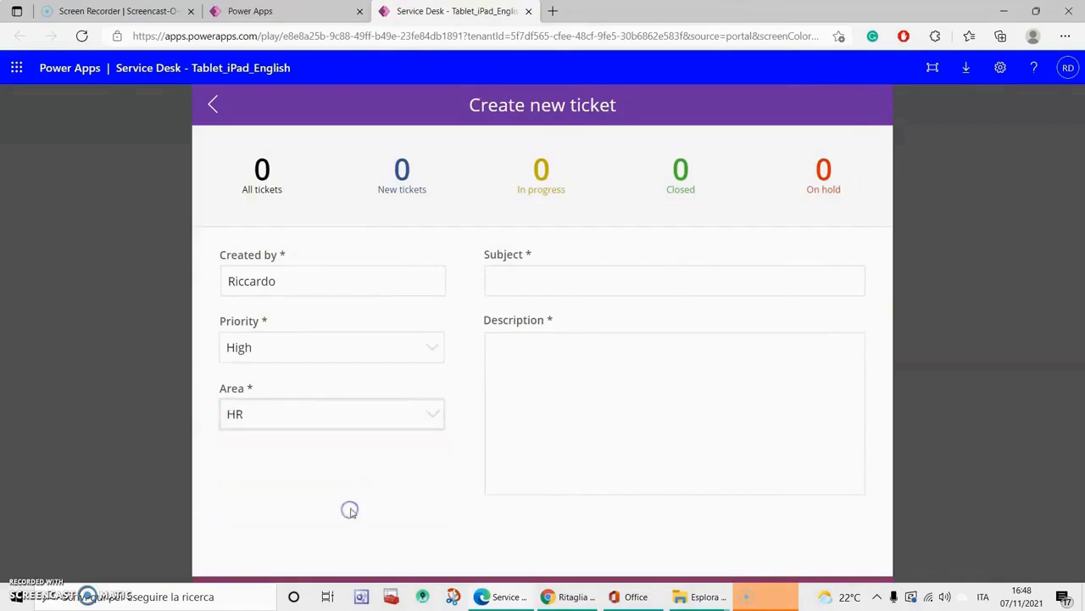
Enter the subject "This object" and description "This description", and submit the new ticket.
left_click(522, 285)
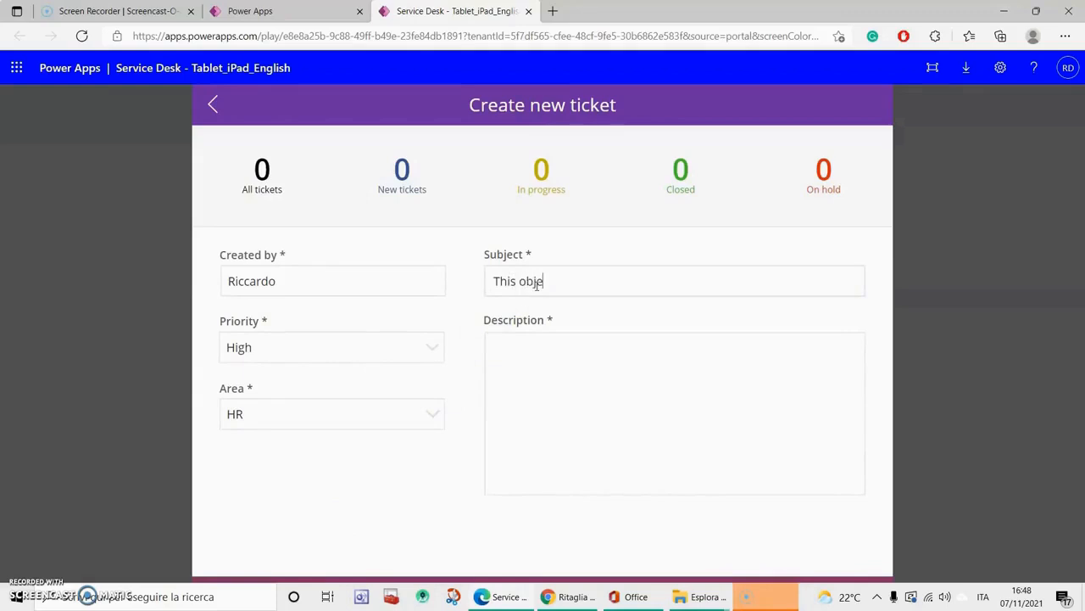
left_click(610, 353)
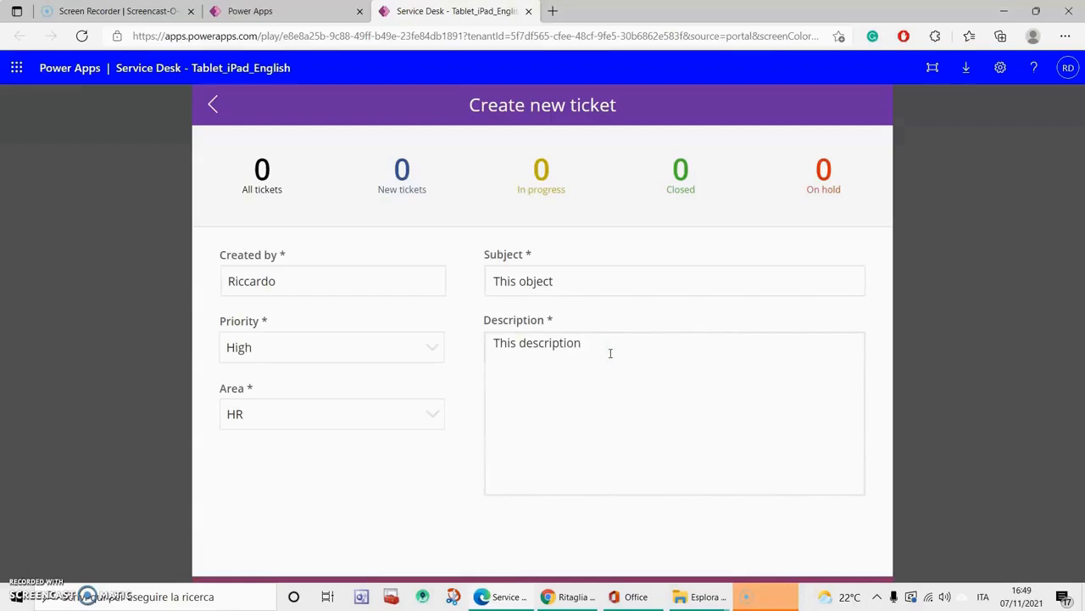
left_click(785, 598)
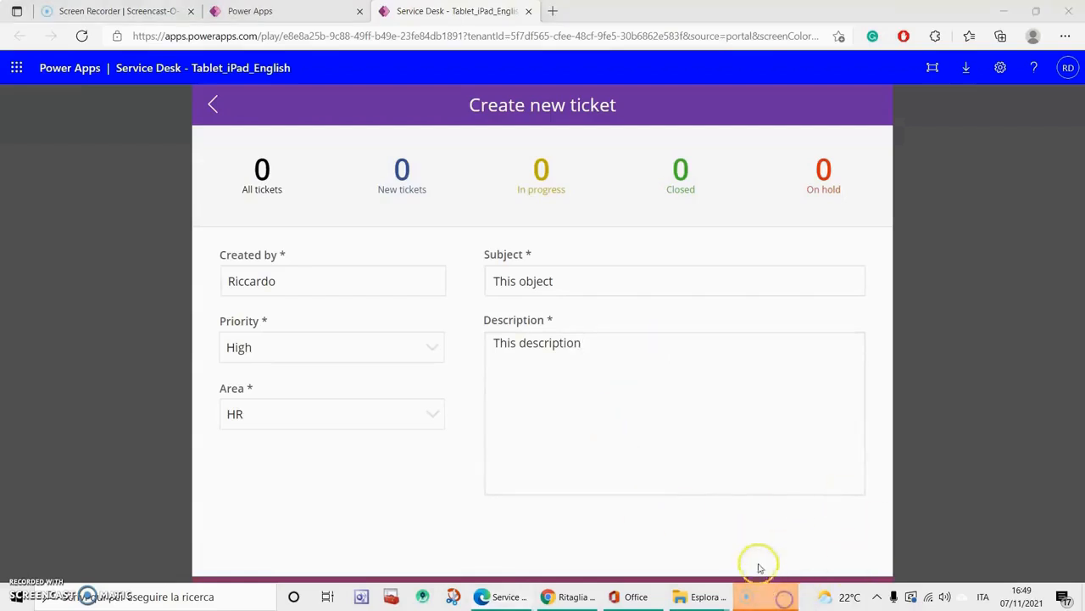
left_click(562, 592)
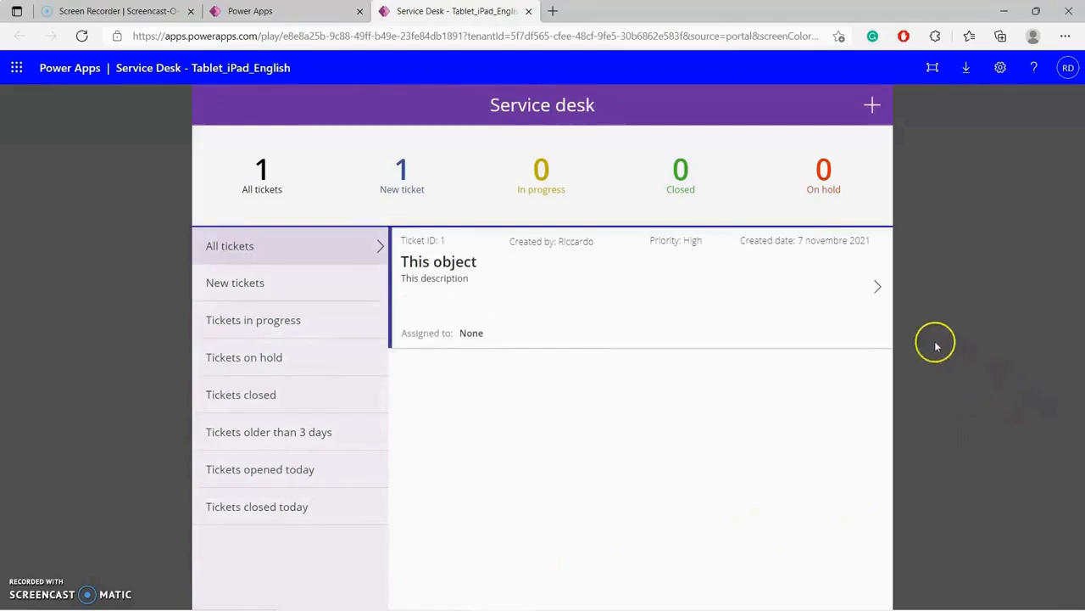
Open the "This object" ticket, set its status to In progress and assign it to the second listed attendant.
left_click(878, 288)
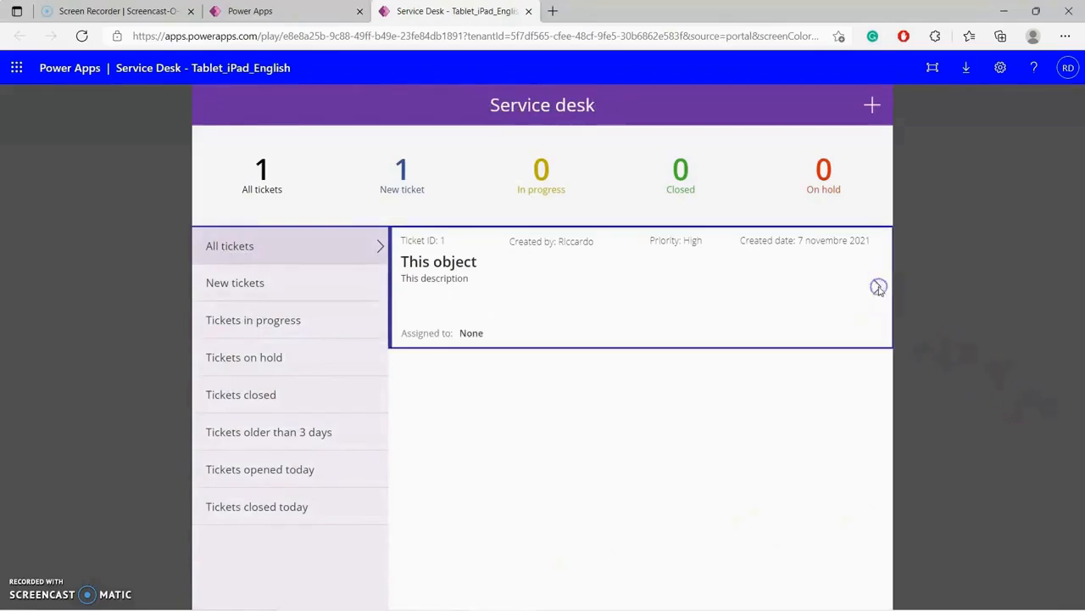
scroll(687, 373, "down", 1)
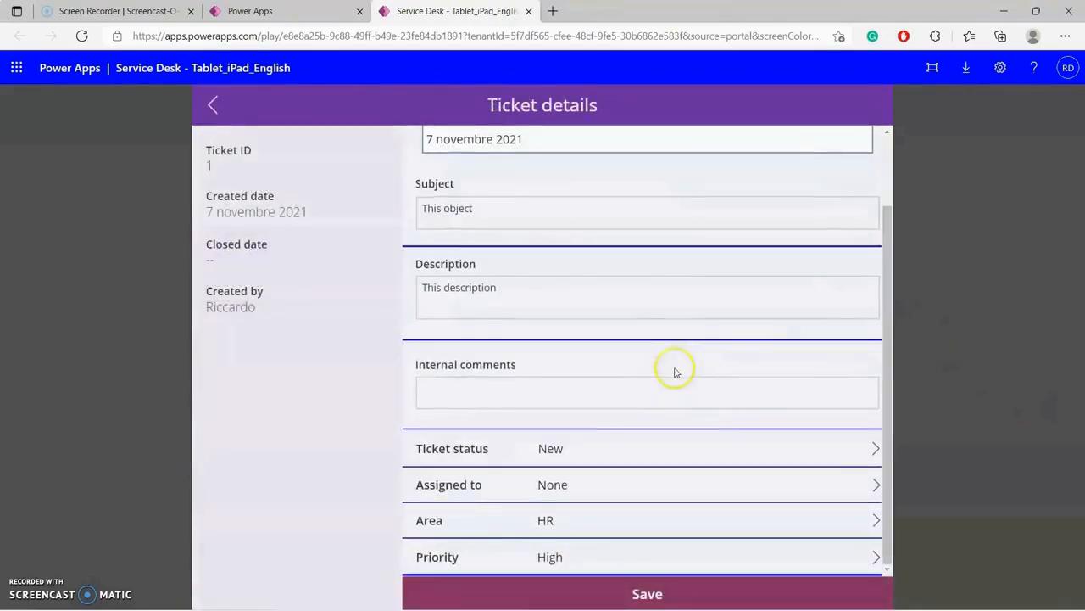
left_click(813, 453)
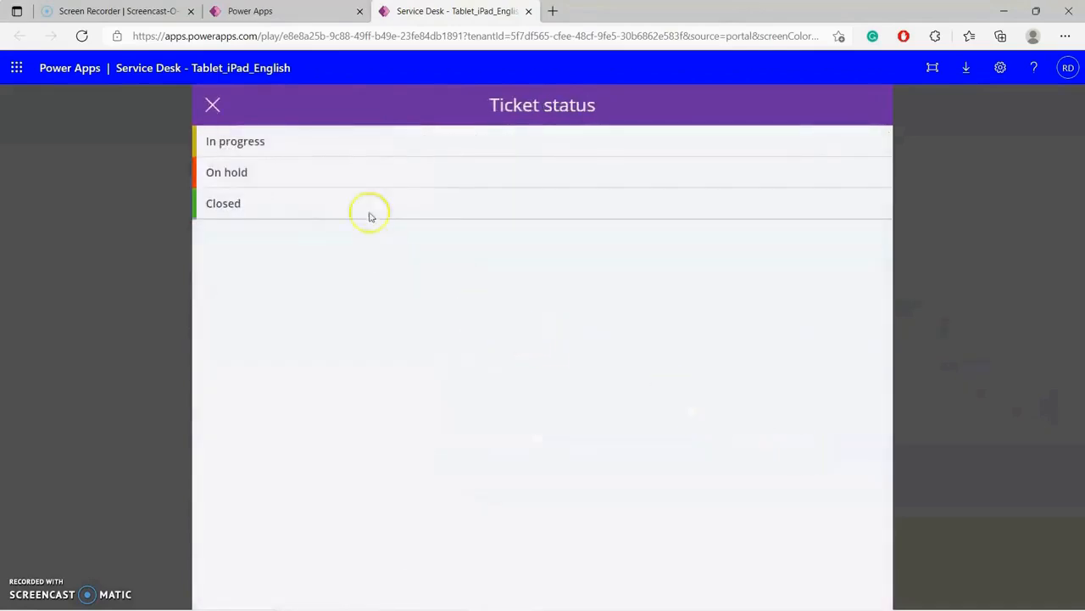
left_click(322, 144)
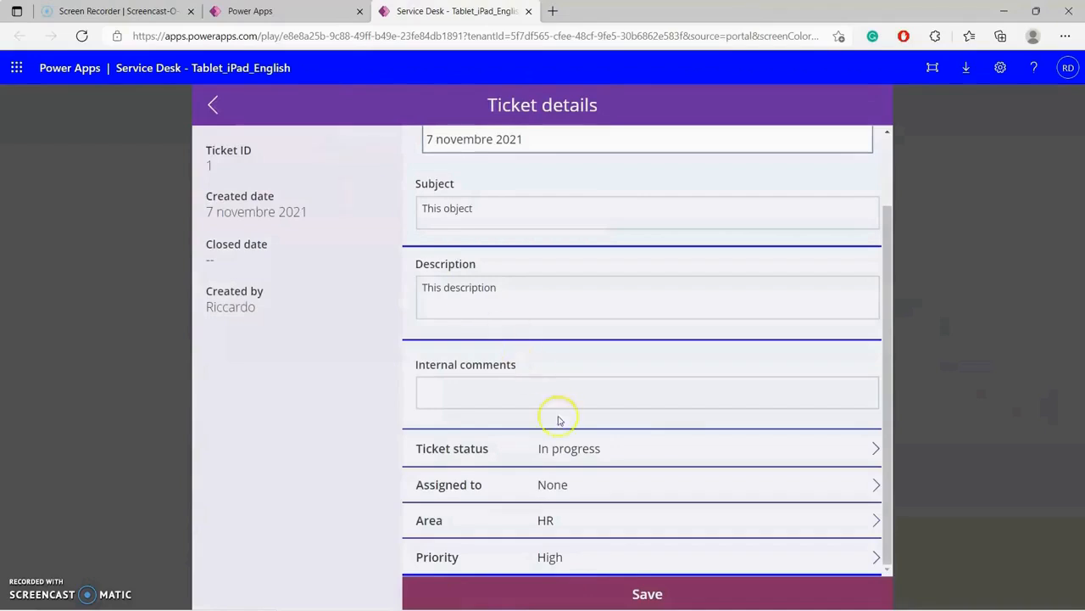
left_click(697, 486)
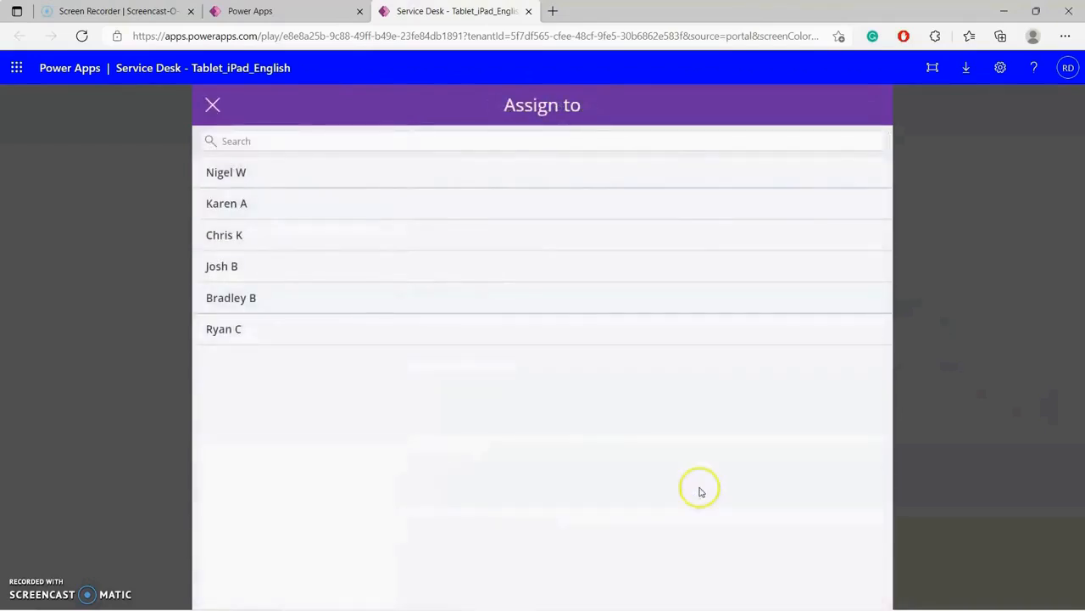
left_click(268, 204)
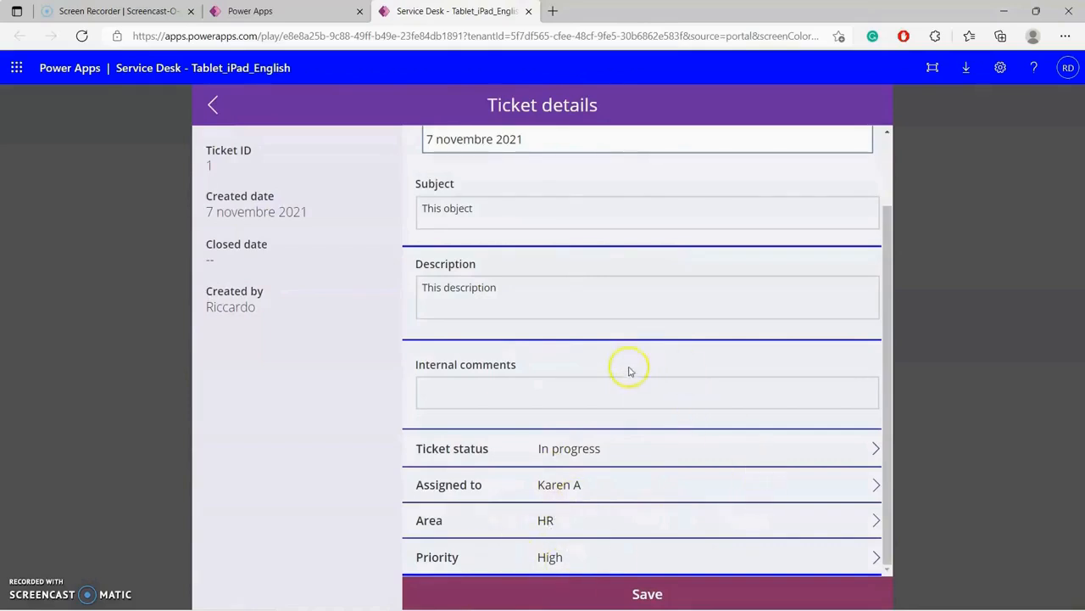
Review and save the edited ticket, and reopen its details.
scroll(627, 371, "up", 1)
scroll(619, 379, "down", 1)
scroll(616, 378, "up", 1)
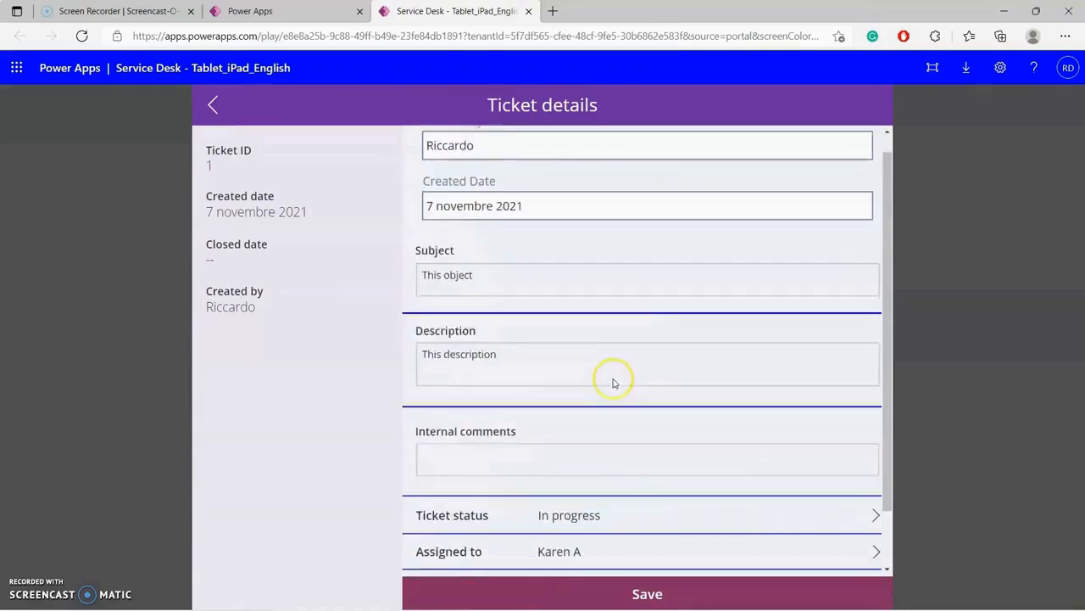
scroll(598, 407, "down", 1)
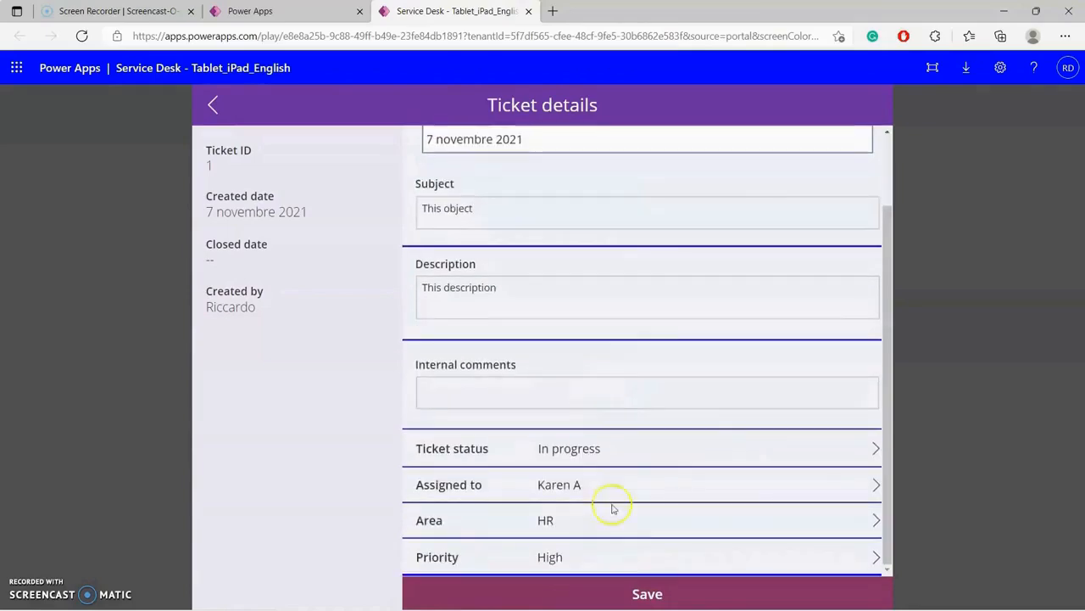
left_click(647, 591)
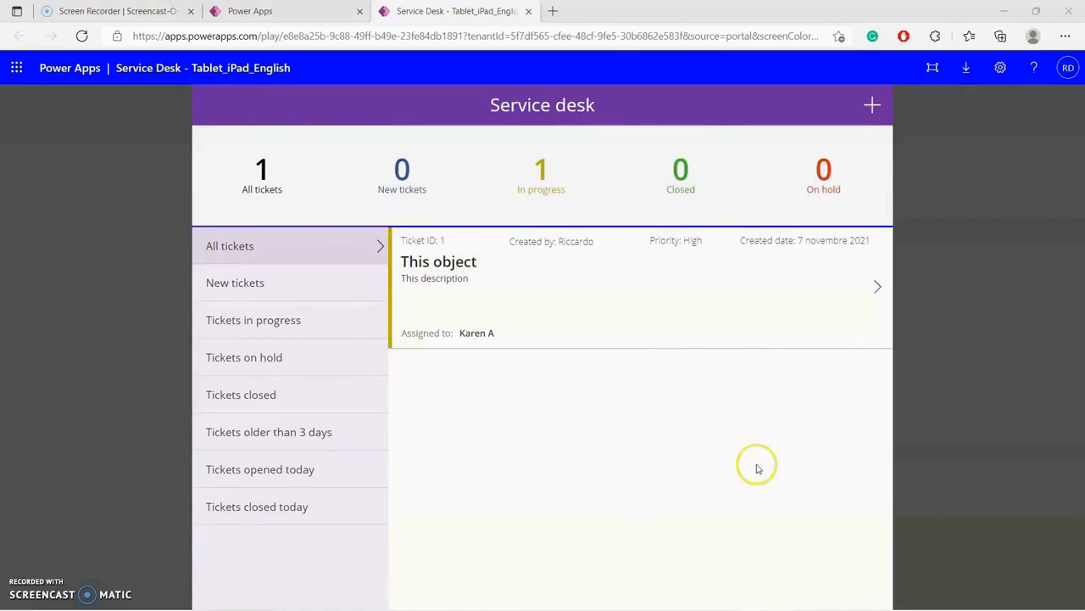
left_click(877, 286)
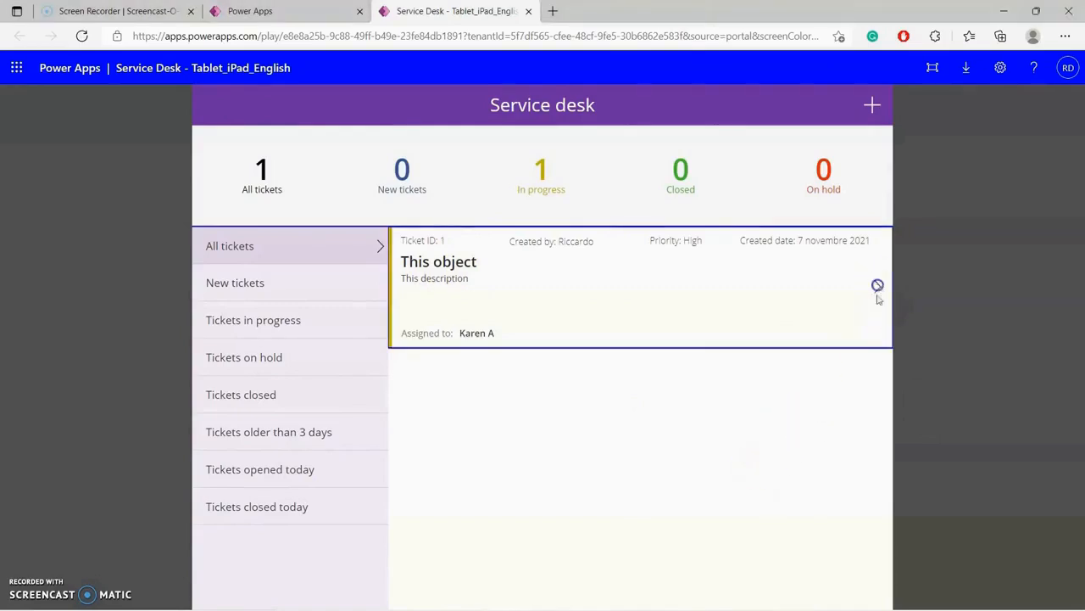
scroll(716, 433, "down", 1)
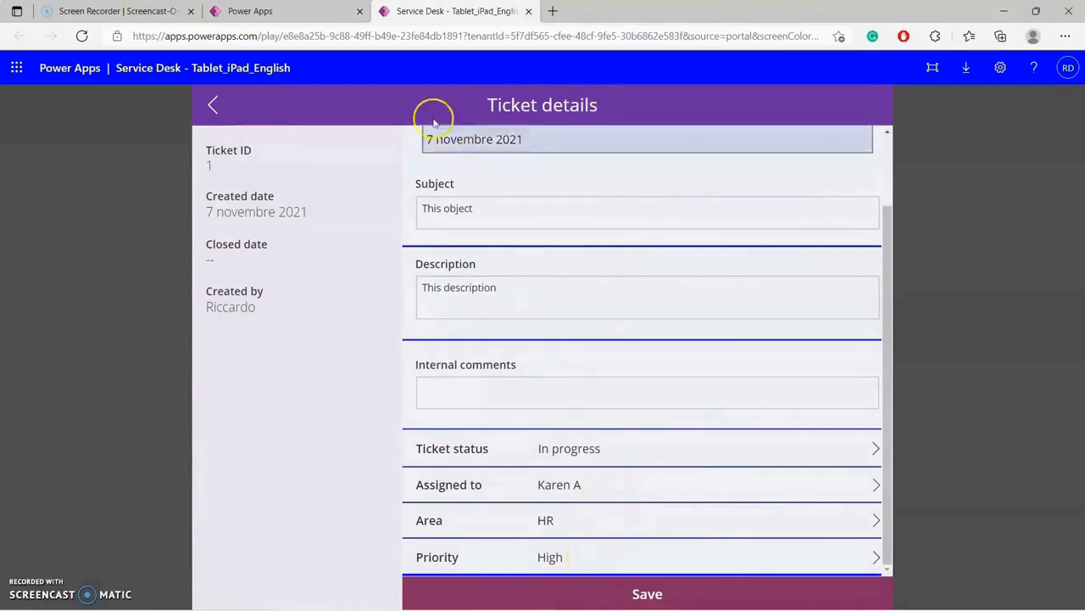
Switch from the Power Apps list to OneDrive and open data.xlsx in PowerApps > Templates > ServiceDesk_English.
left_click(314, 6)
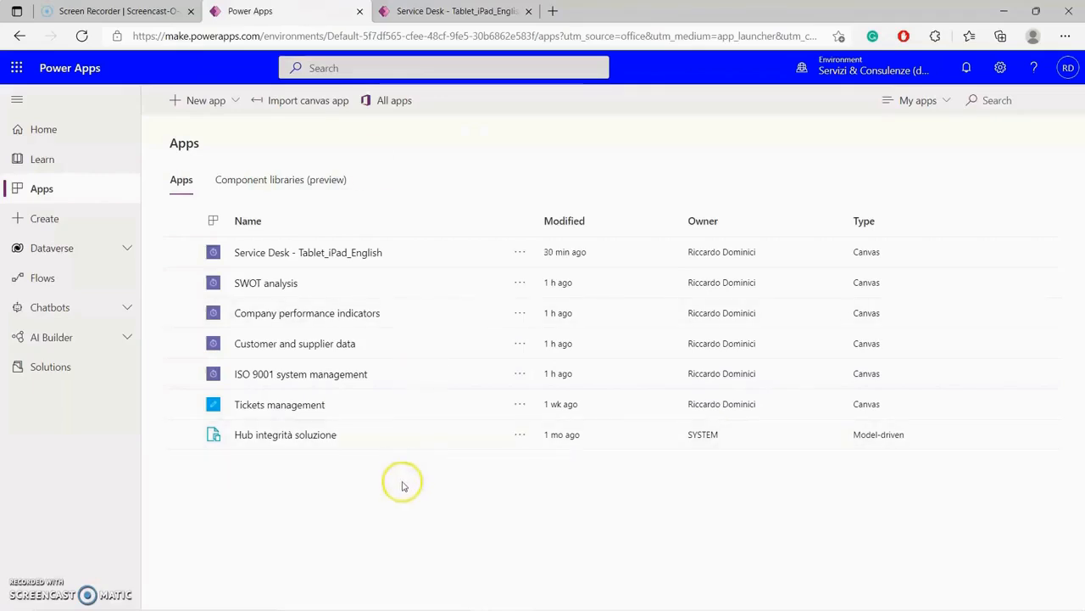
left_click(15, 68)
left_click(165, 160)
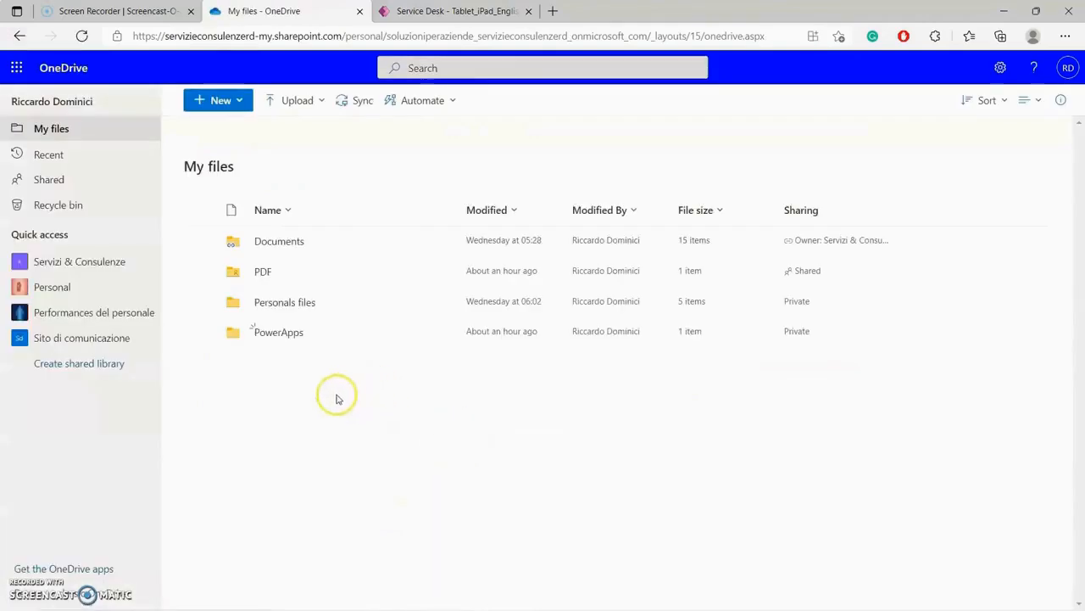
left_click(291, 336)
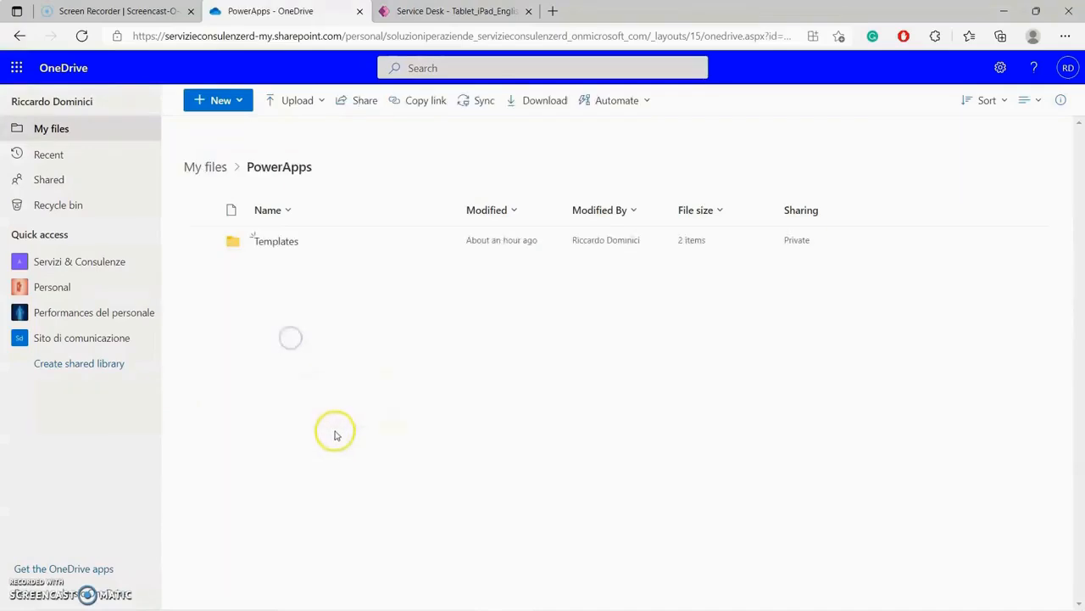
left_click(275, 243)
left_click(276, 245)
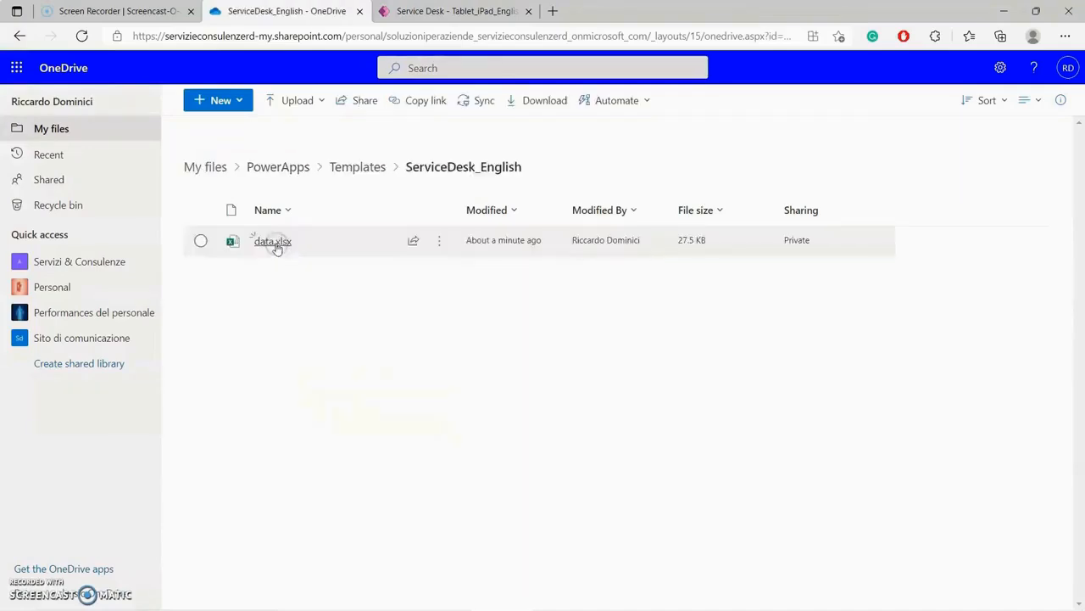
left_click(273, 246)
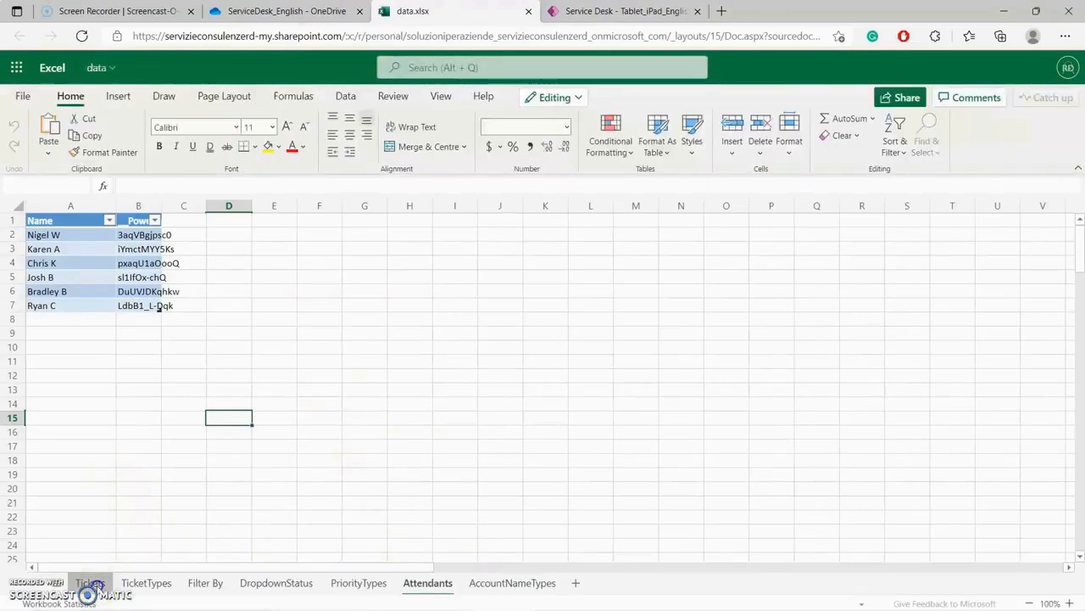
Examine the new ticket's row in the Tickets sheet and the TicketTypes, Filter By, DropdownStatus and PriorityTypes sheets.
left_click(91, 583)
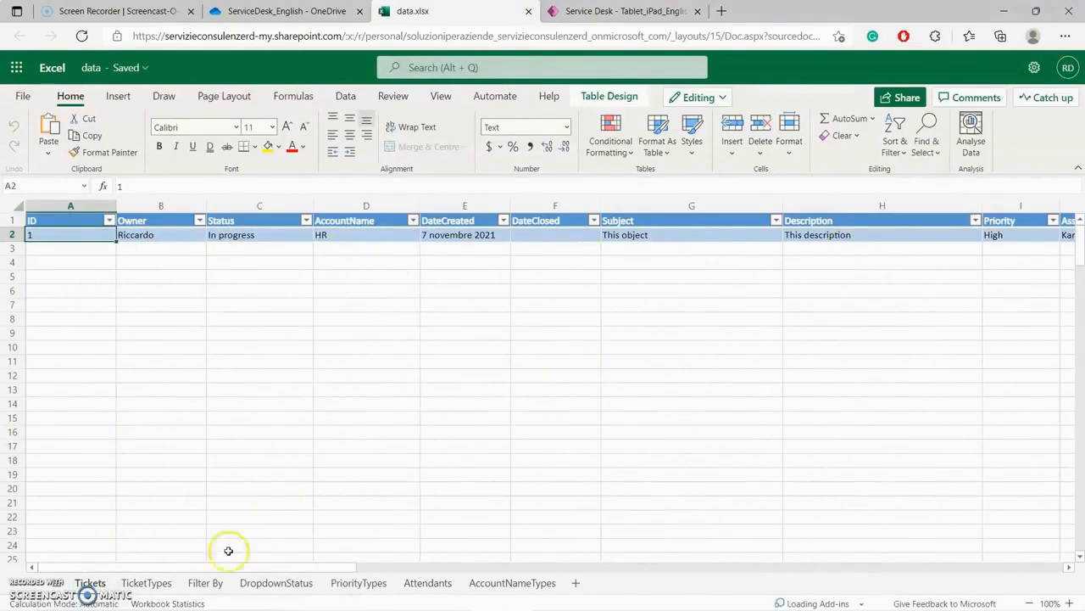
left_click(161, 587)
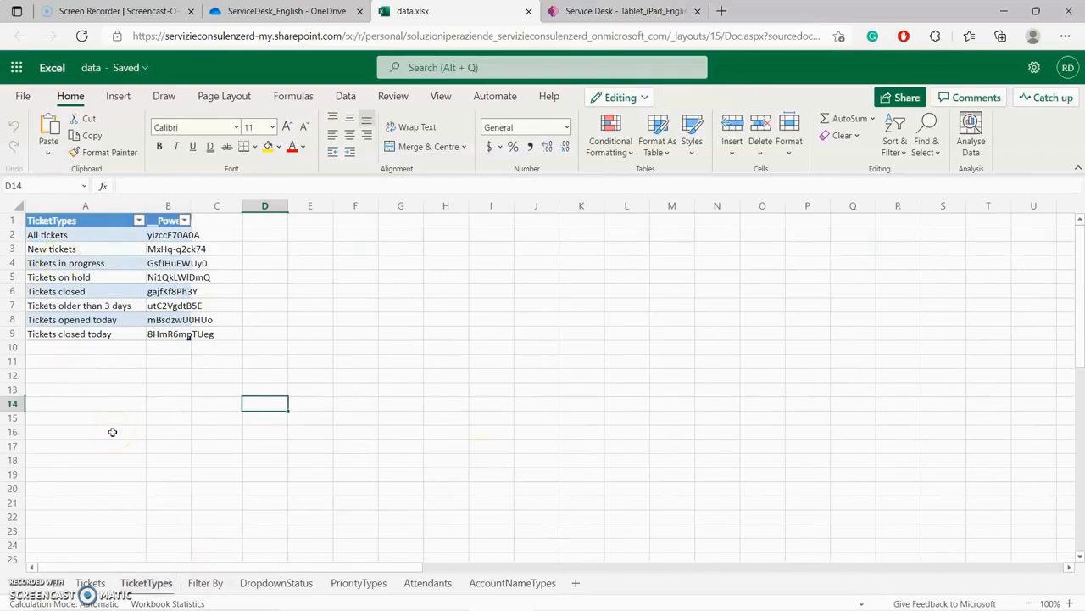
left_click(195, 583)
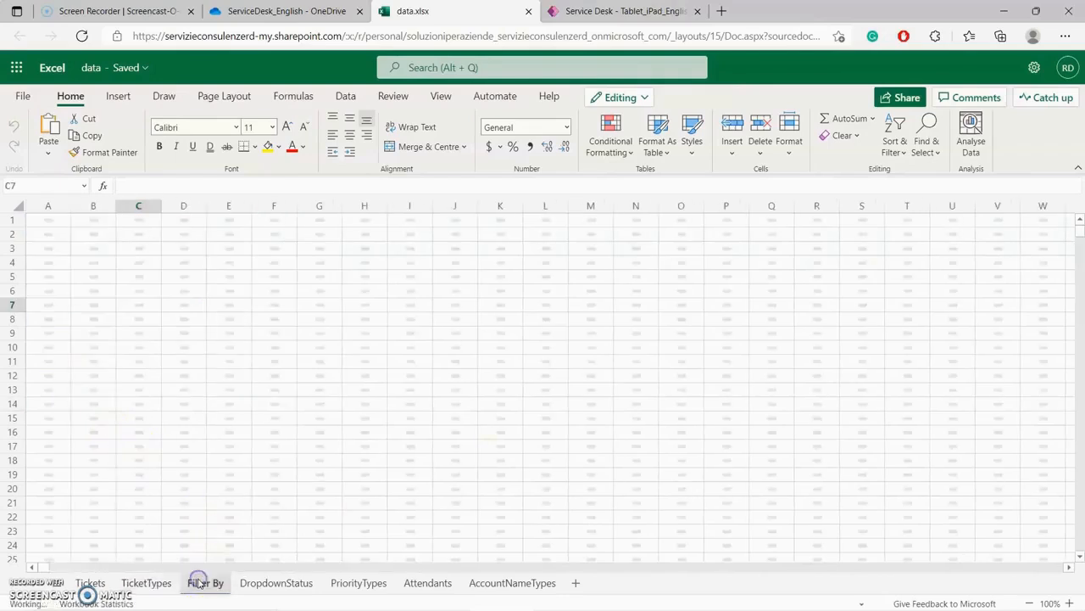
left_click(259, 585)
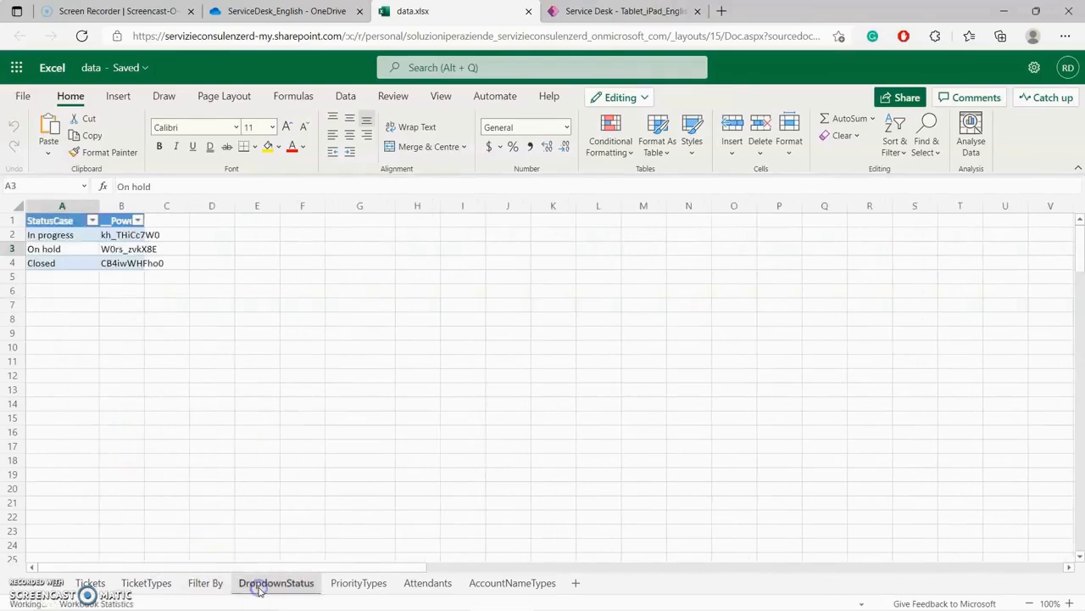
left_click(78, 246)
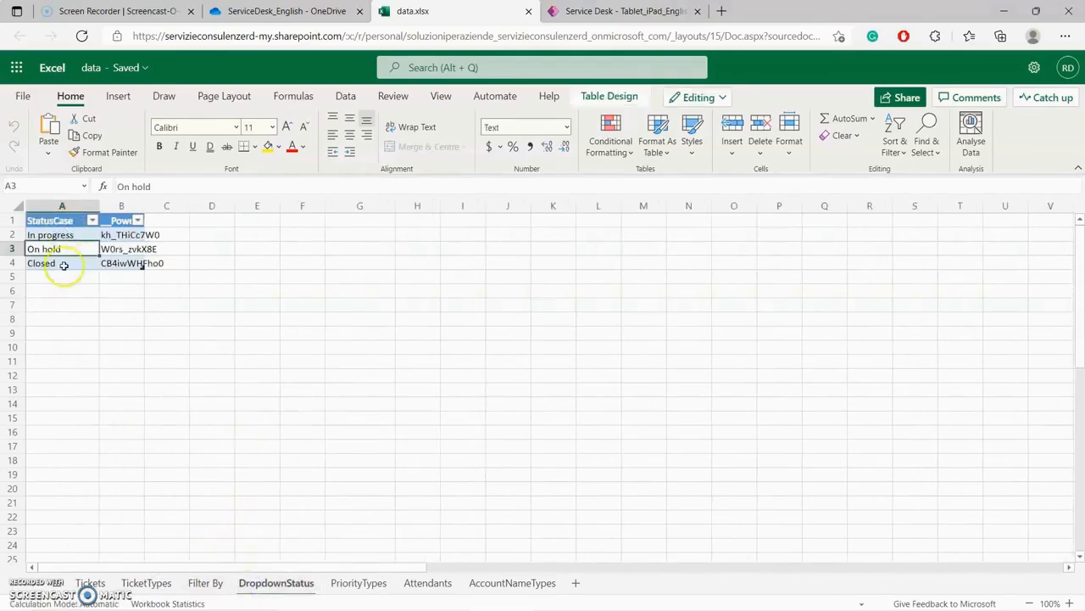
left_click(357, 584)
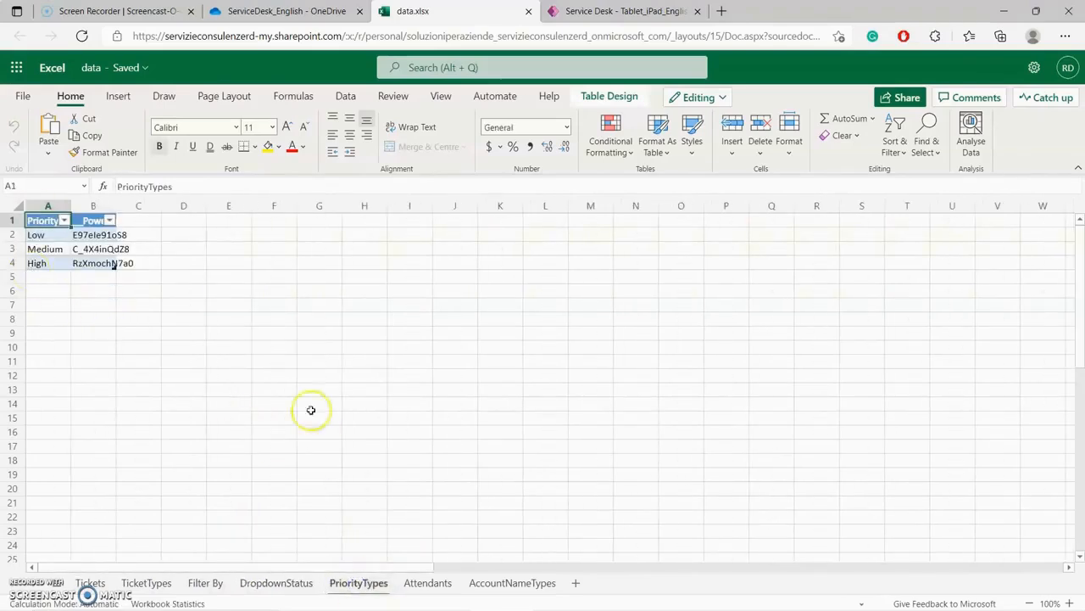
Add a new attendant's name in cell A8 of the Attendants sheet and close the data.xlsx workbook.
left_click(435, 583)
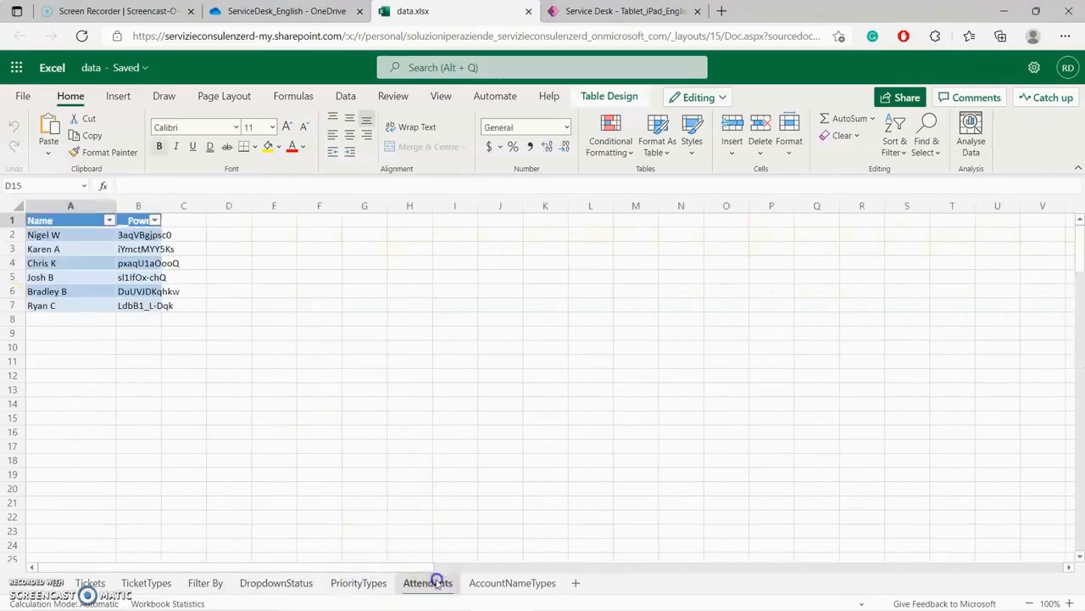
left_click(98, 323)
type("Mike")
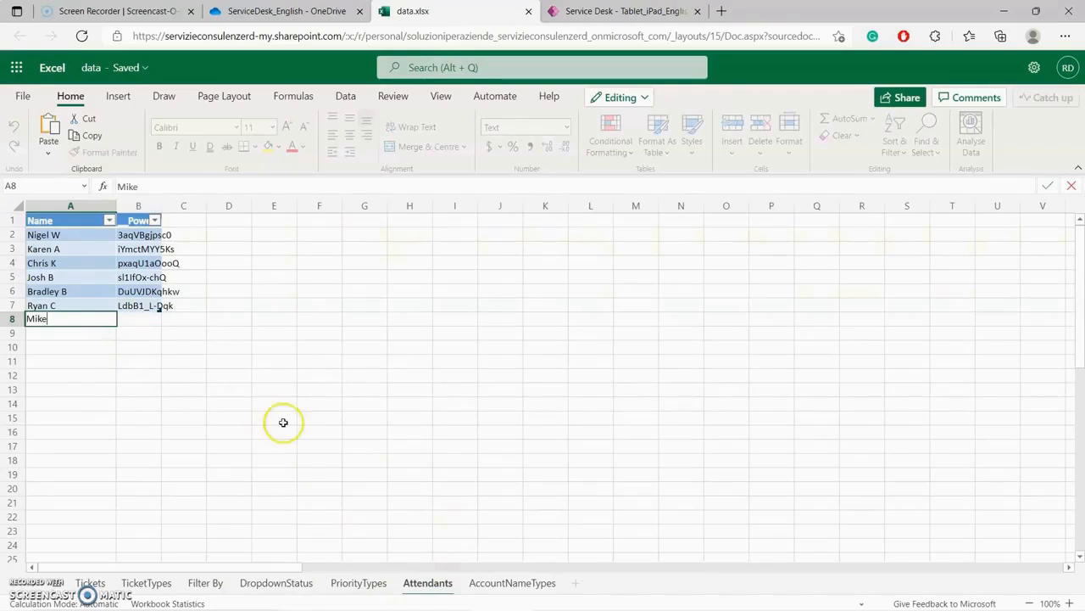
left_click(284, 347)
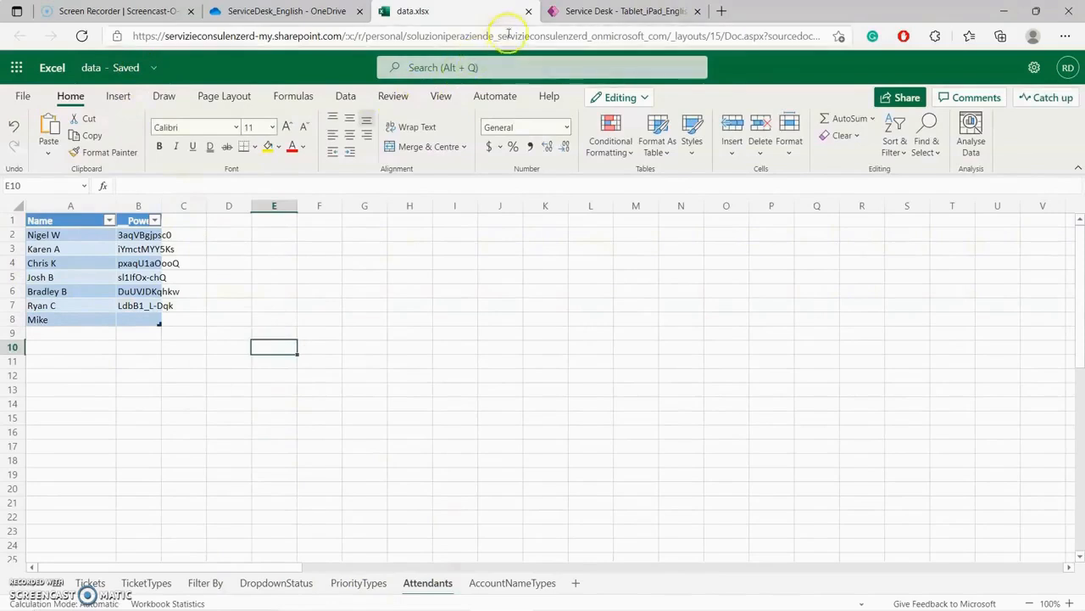
left_click(529, 12)
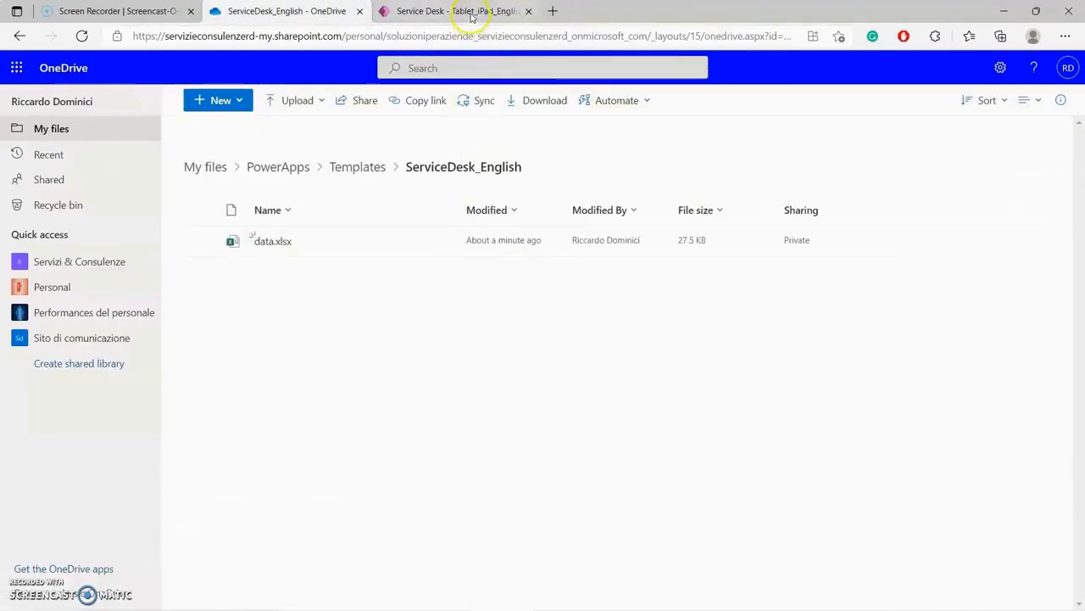
Switch to the Service Desk - Tablet_iPad_English app and reload it to refresh its data.
left_click(471, 12)
scroll(416, 132, "up", 2)
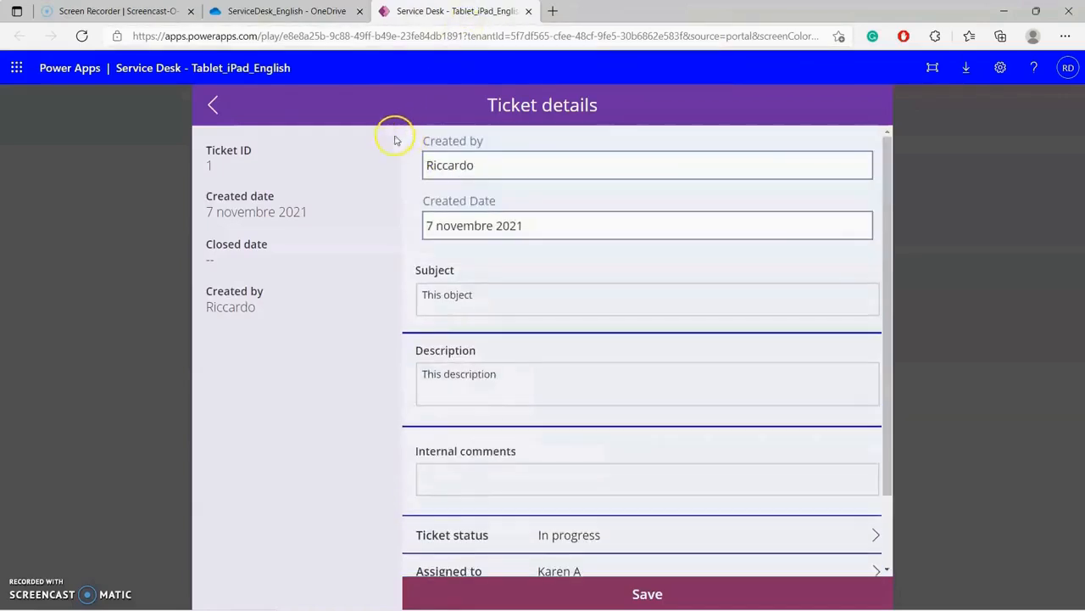
left_click(84, 36)
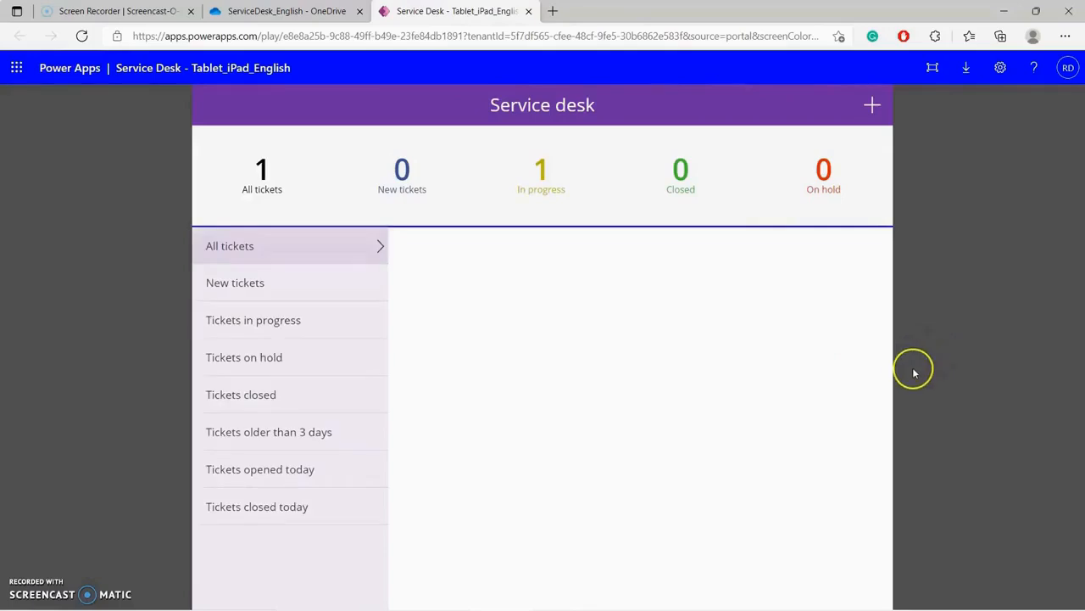
Open the "This object" ticket from all tickets and reassign it to the attendant newly added in the workbook.
left_click(354, 248)
left_click(875, 290)
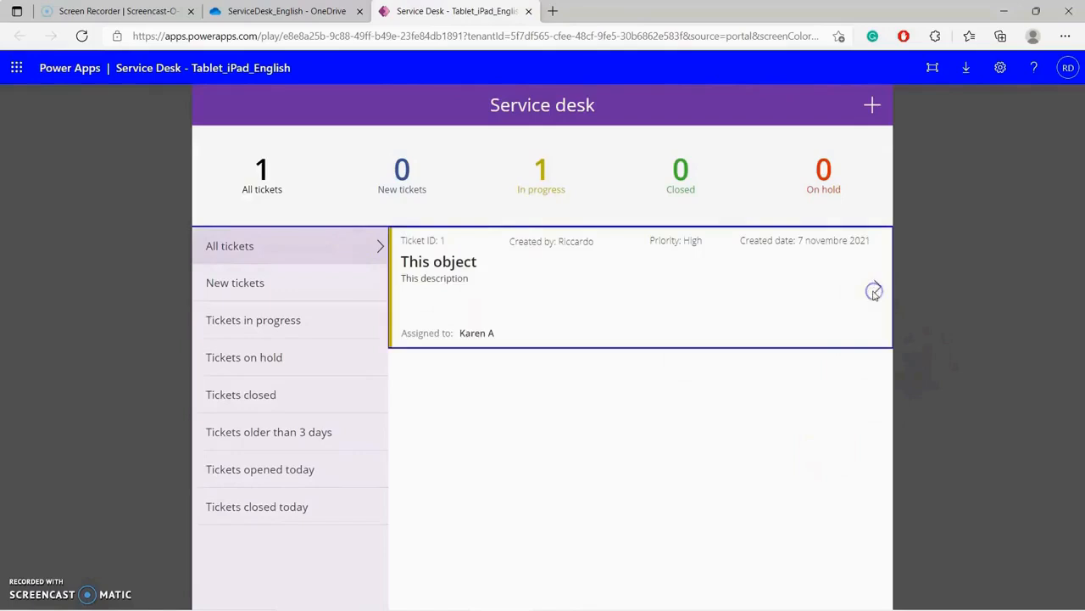
scroll(800, 368, "down", 2)
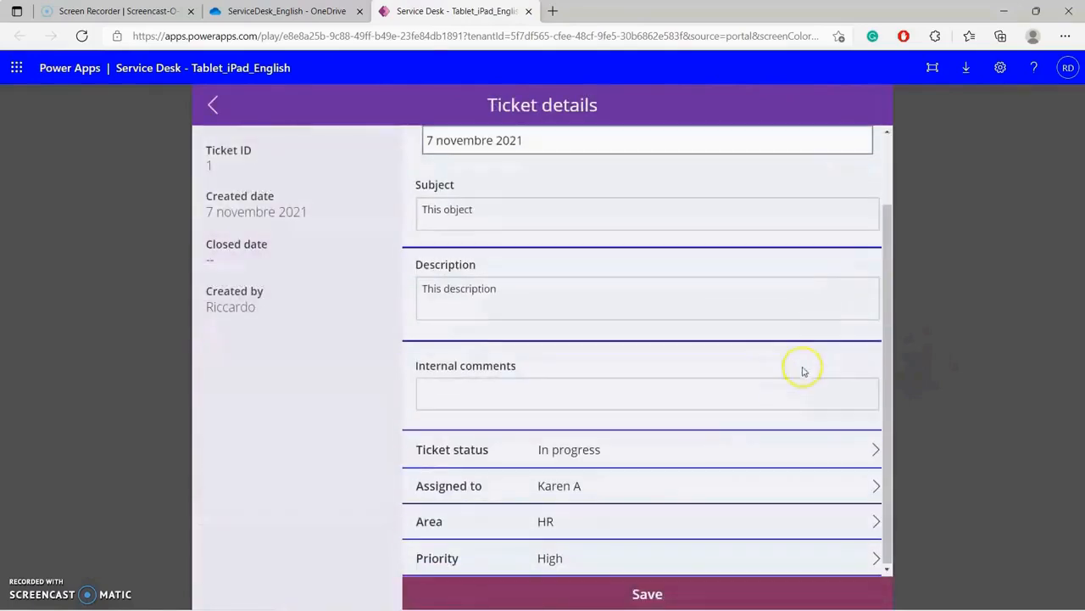
left_click(707, 487)
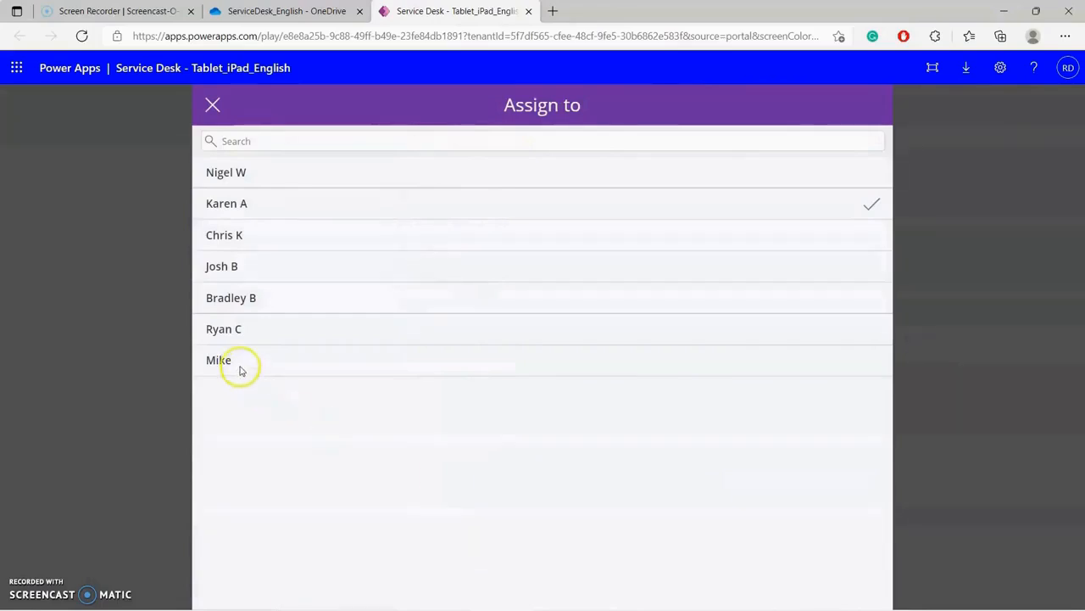
left_click(219, 360)
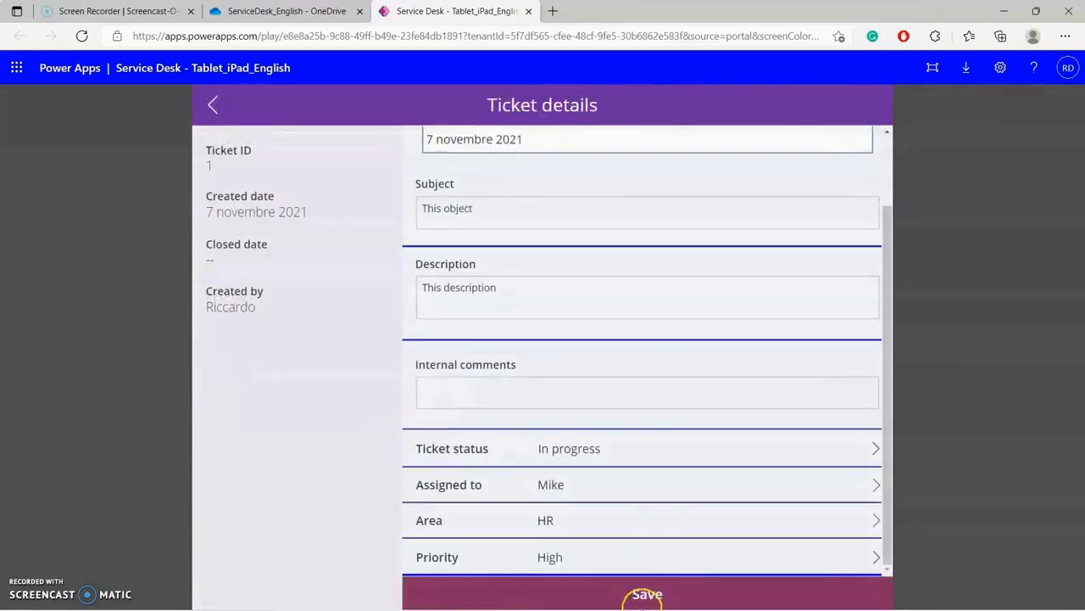